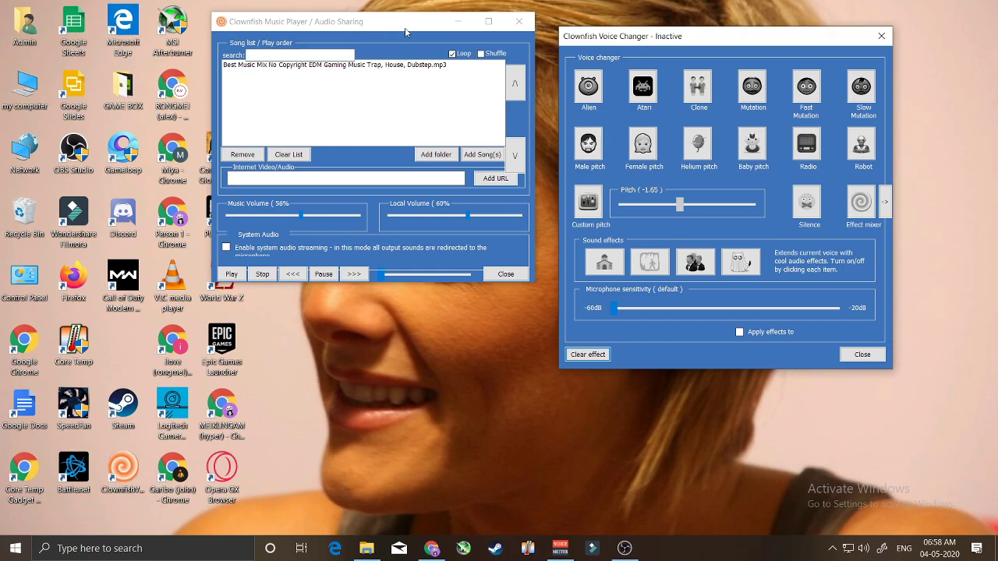
Apply the Male pitch voice effect and check the Clownfish options menu in the system tray.
drag(407, 31, 356, 69)
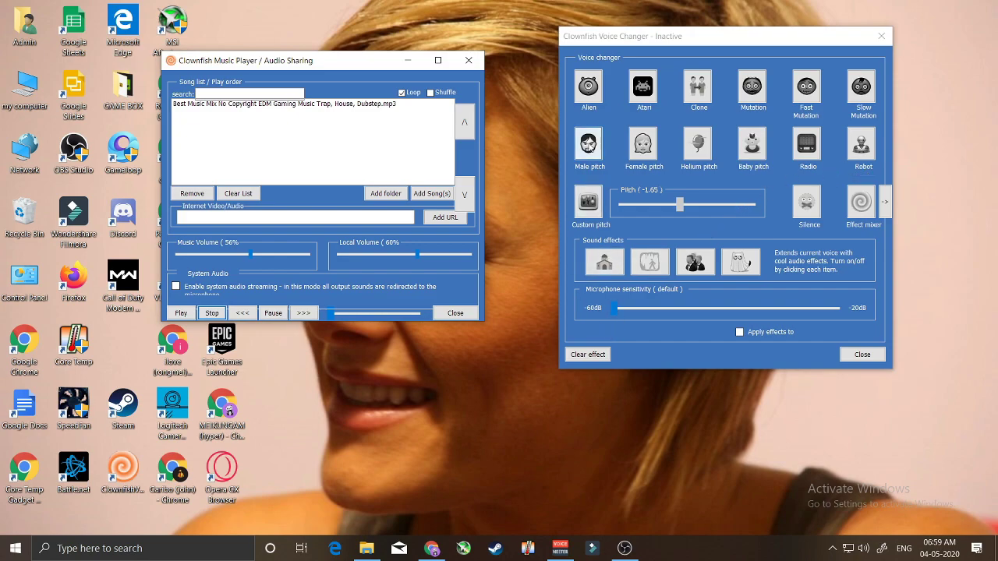
click(589, 143)
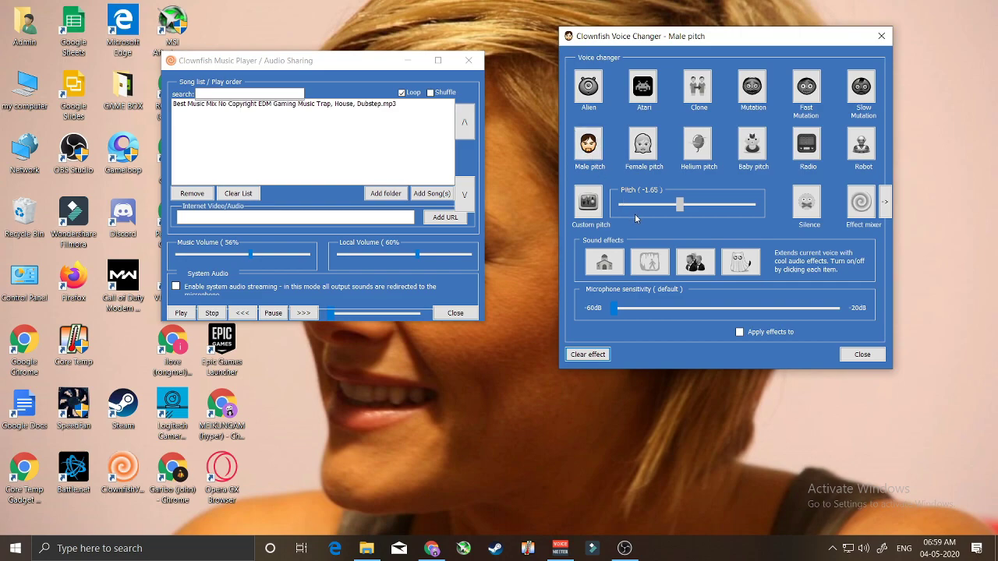
click(833, 547)
right_click(832, 522)
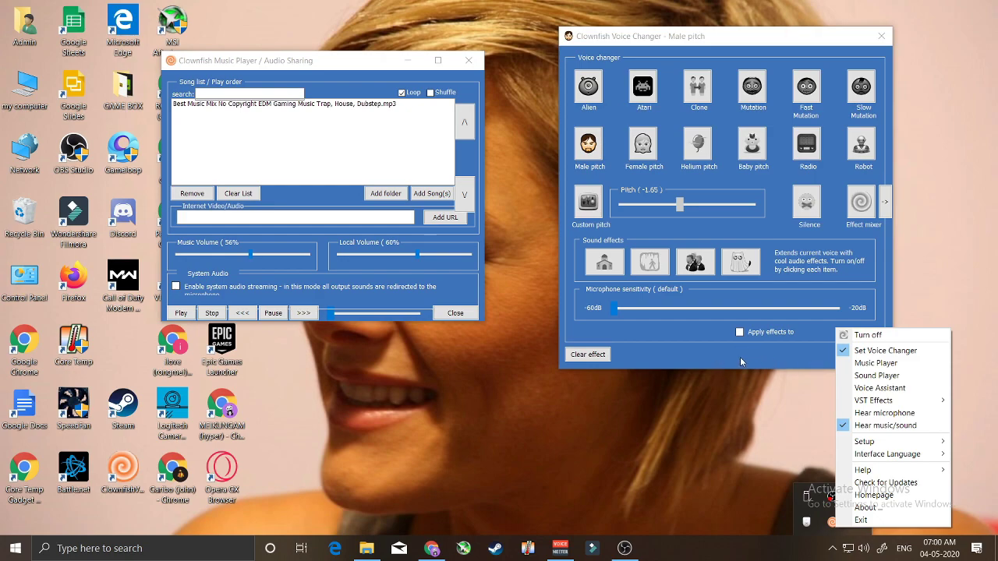
click(836, 547)
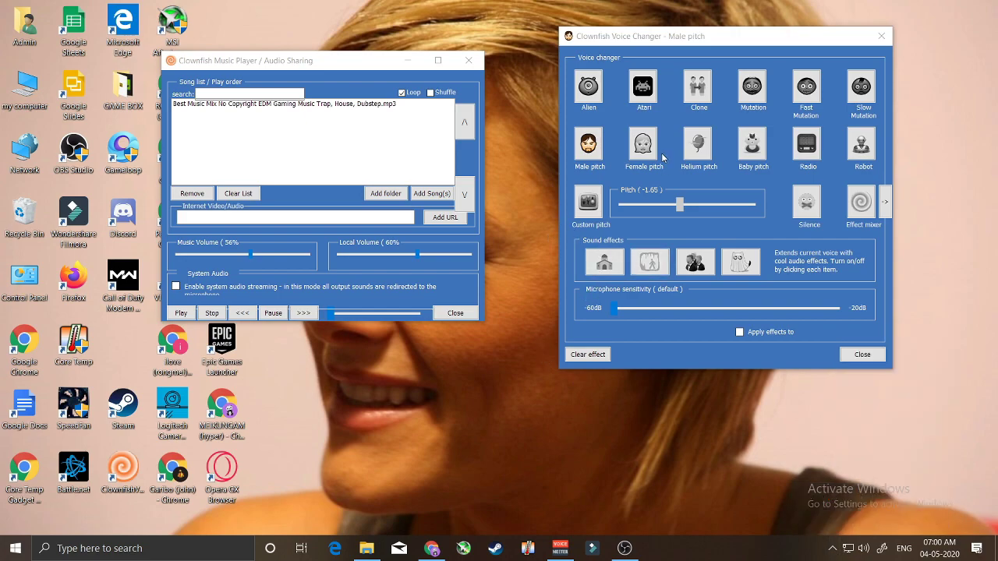
Turn on the second sound effect and try the Female pitch, Helium pitch, Baby pitch, Radio and Robot voices one after another.
click(653, 263)
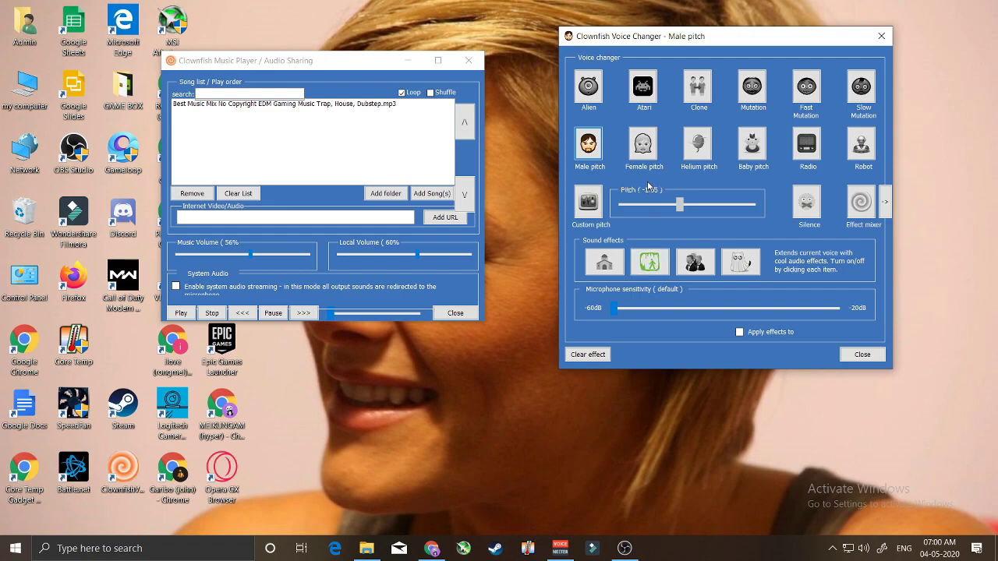
click(644, 147)
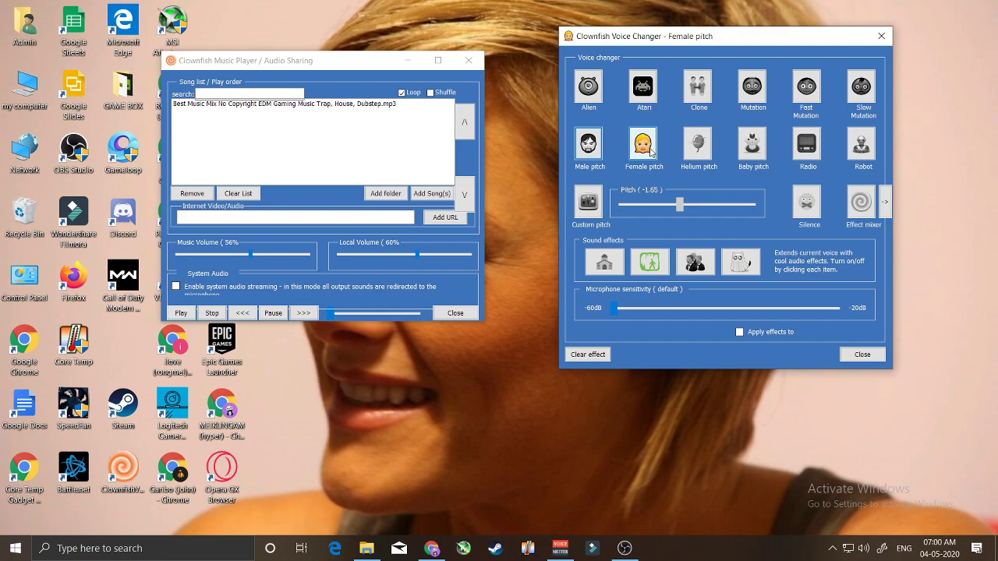
click(699, 145)
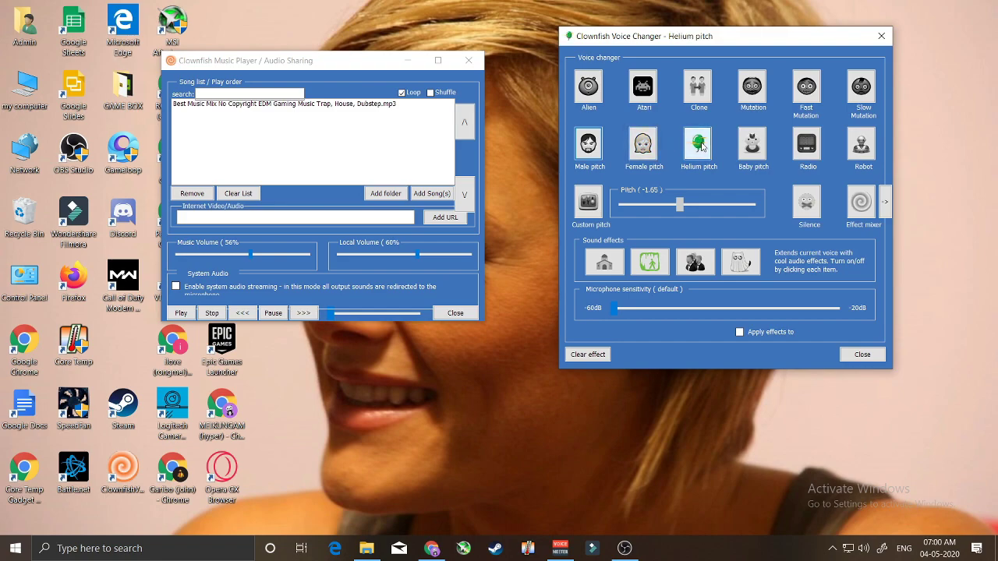
click(751, 153)
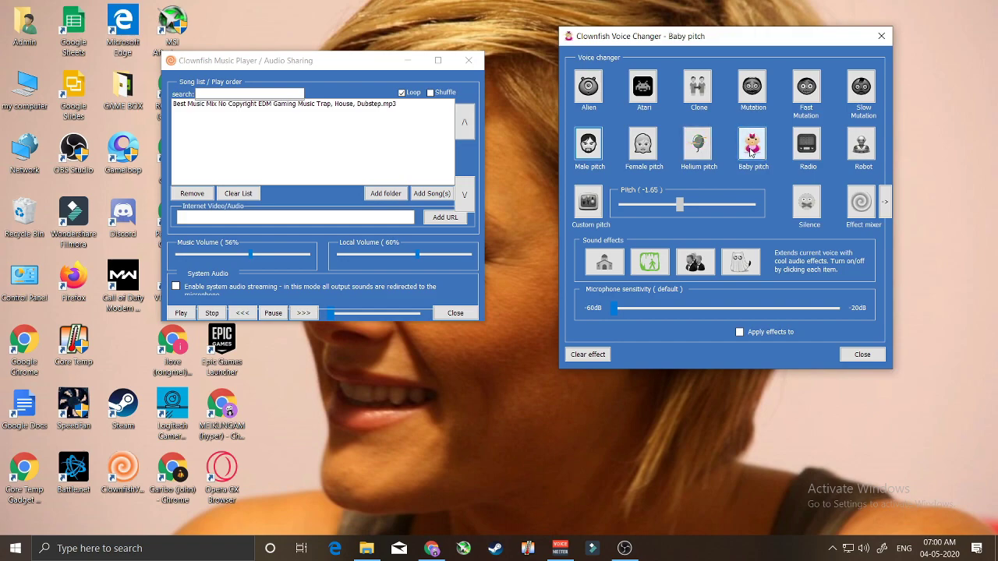
click(819, 152)
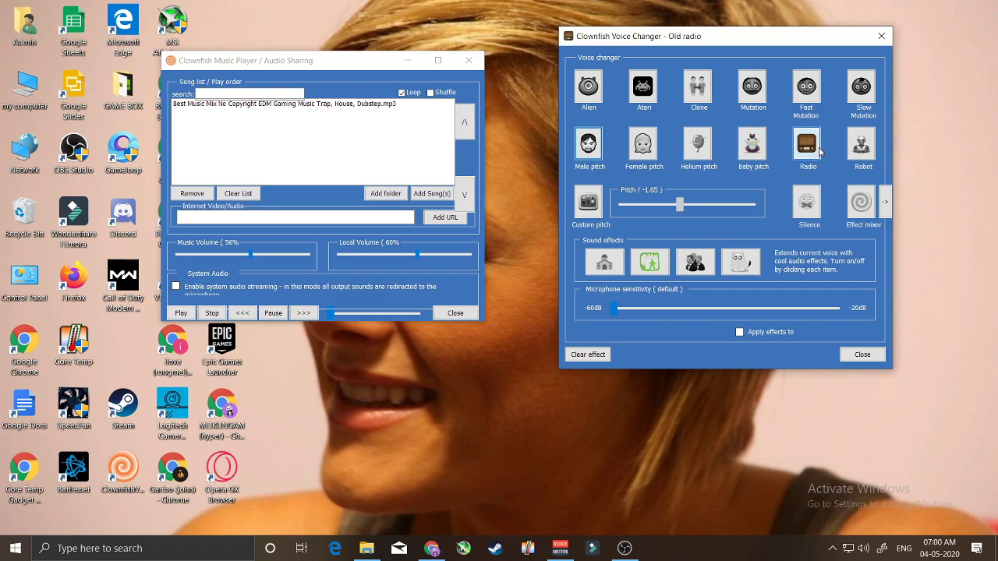
click(871, 148)
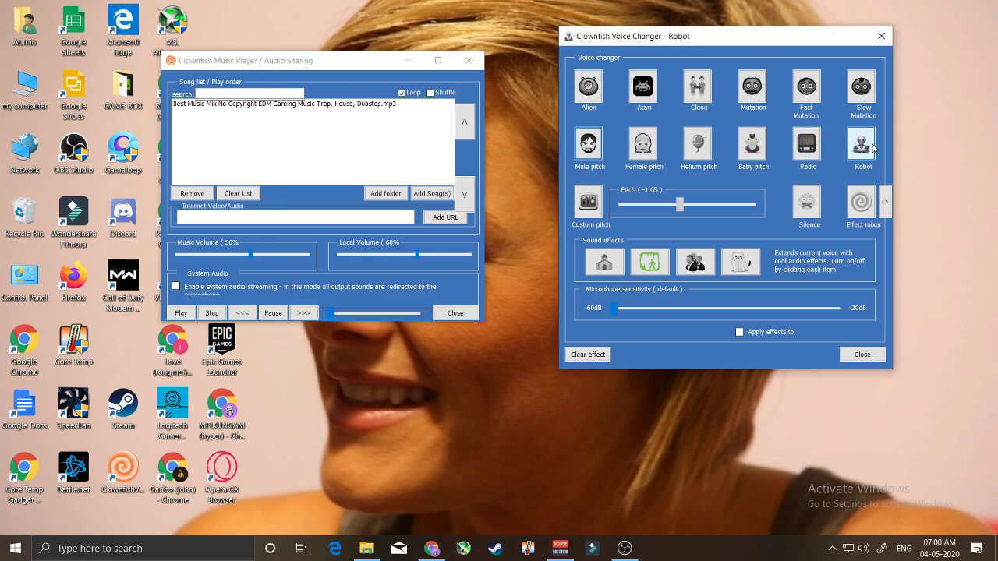
Try the Alien, Clone and Mutation voices and return to the Male pitch voice.
click(591, 93)
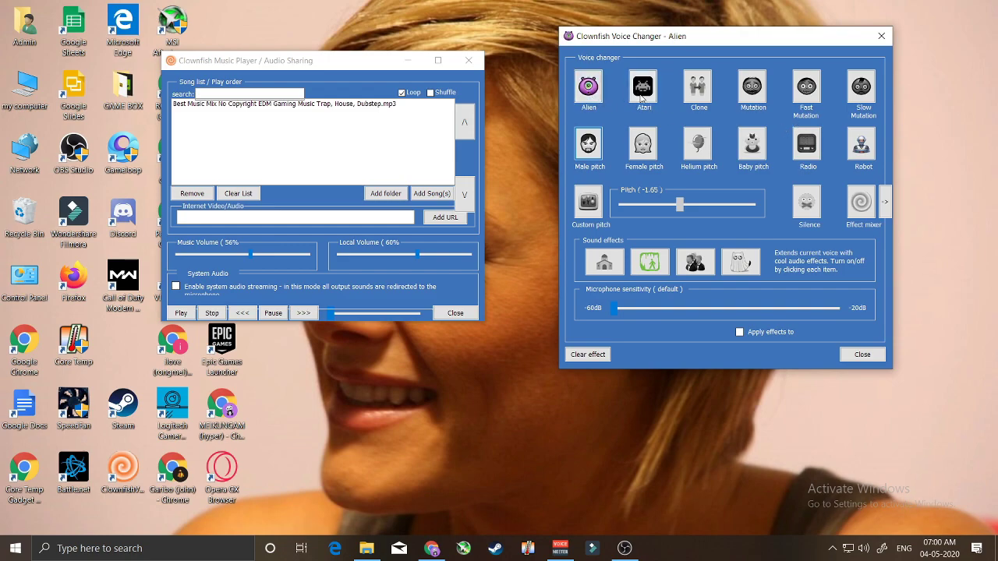
click(701, 88)
click(752, 88)
click(590, 155)
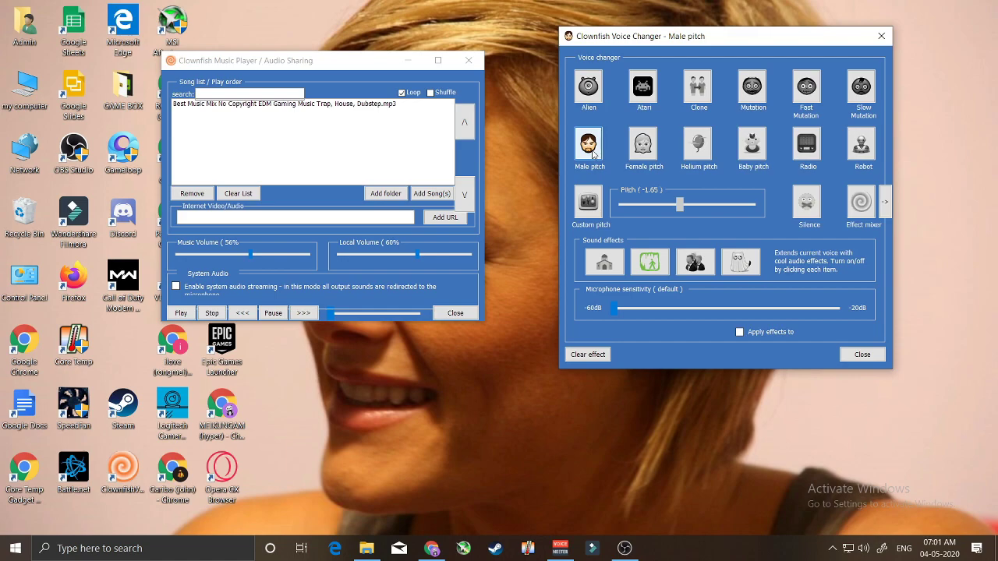
Turn off the second sound effect and clear the voice effect after trying Female pitch.
click(648, 266)
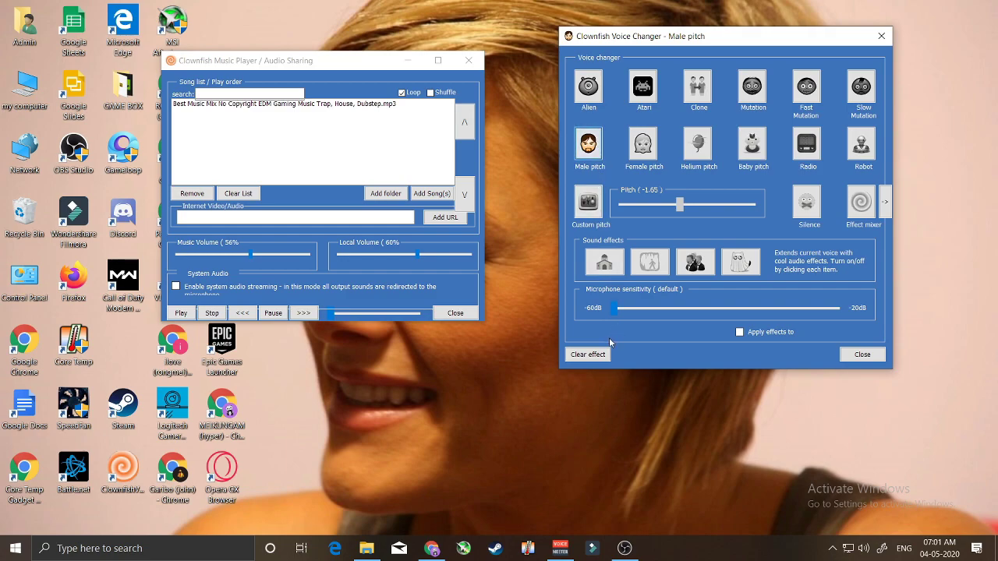
click(642, 155)
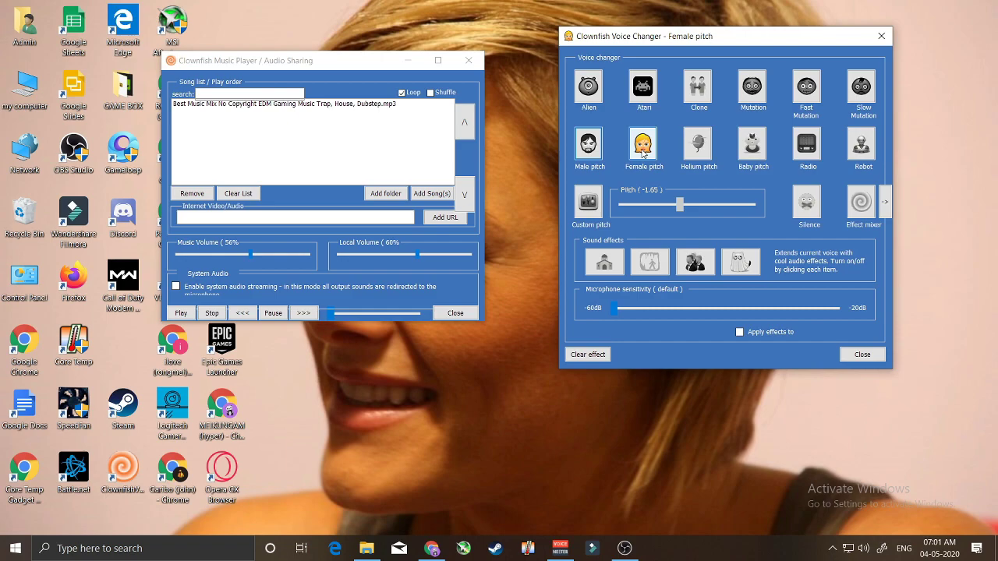
click(597, 355)
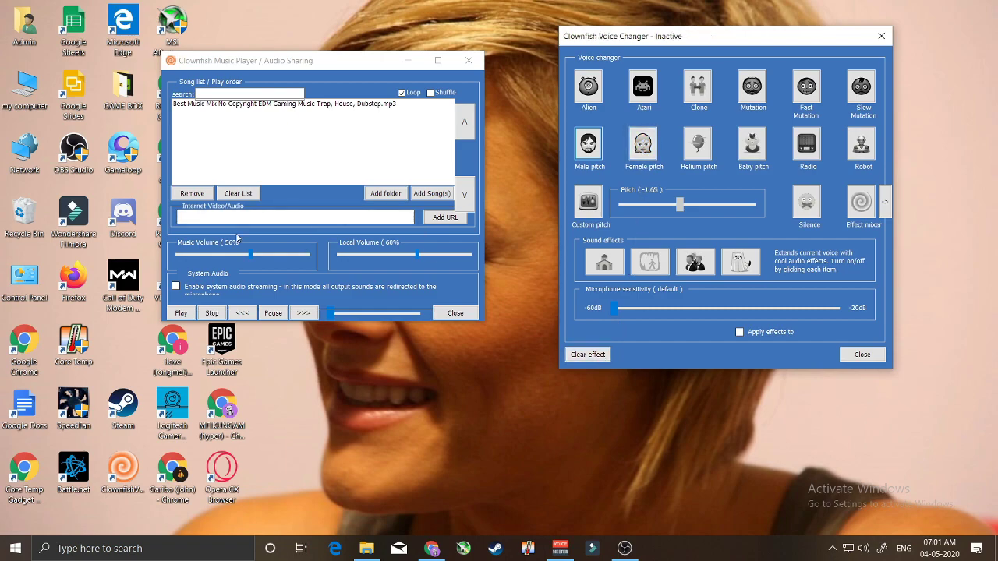
Remove the song "Best Music Mix No Copyright EDM Gaming Music Trap, House, Dubstep.mp3" from the music player's song list.
mouse_move(334, 62)
mouse_down()
mouse_move(311, 62)
mouse_move(335, 62)
mouse_up()
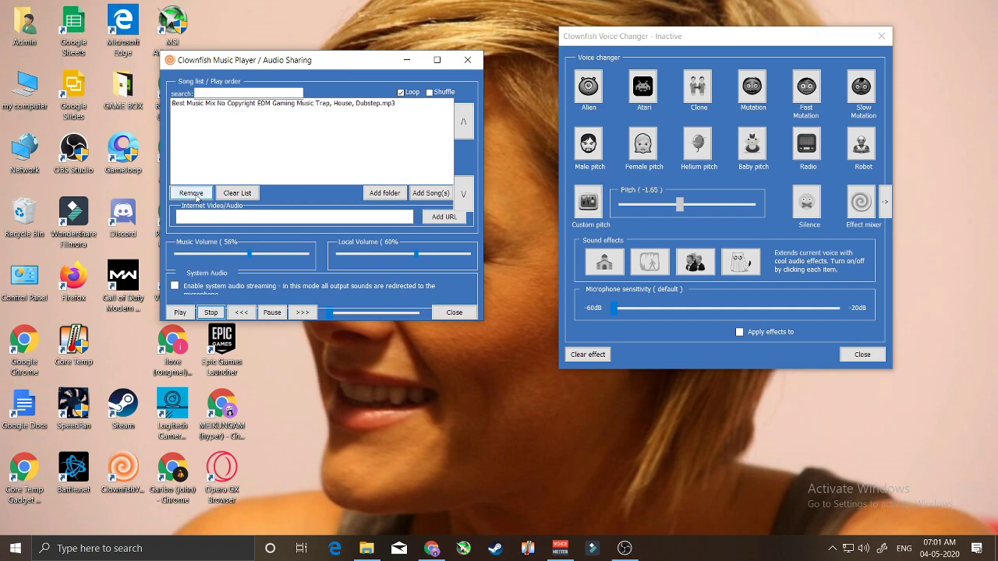
click(195, 196)
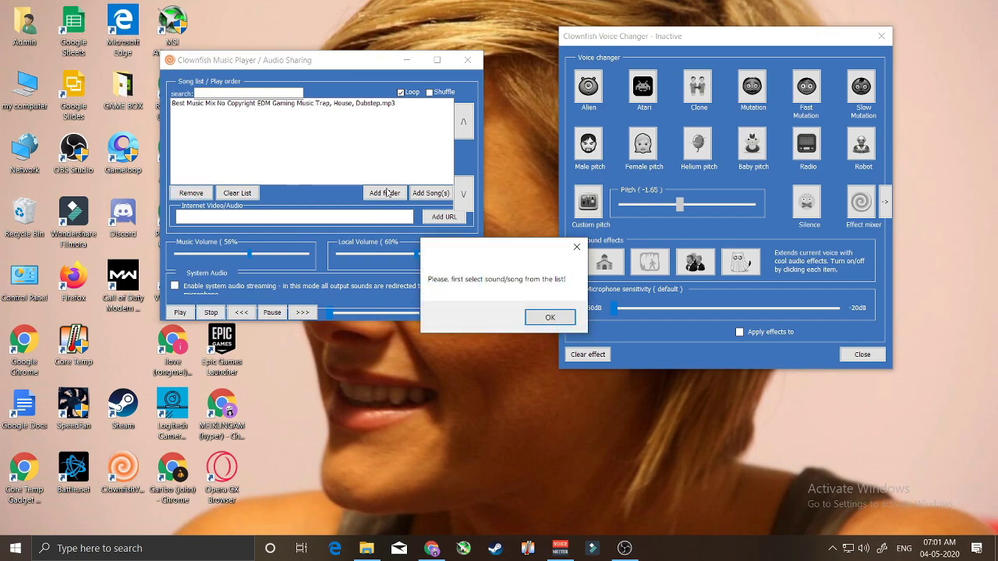
click(543, 315)
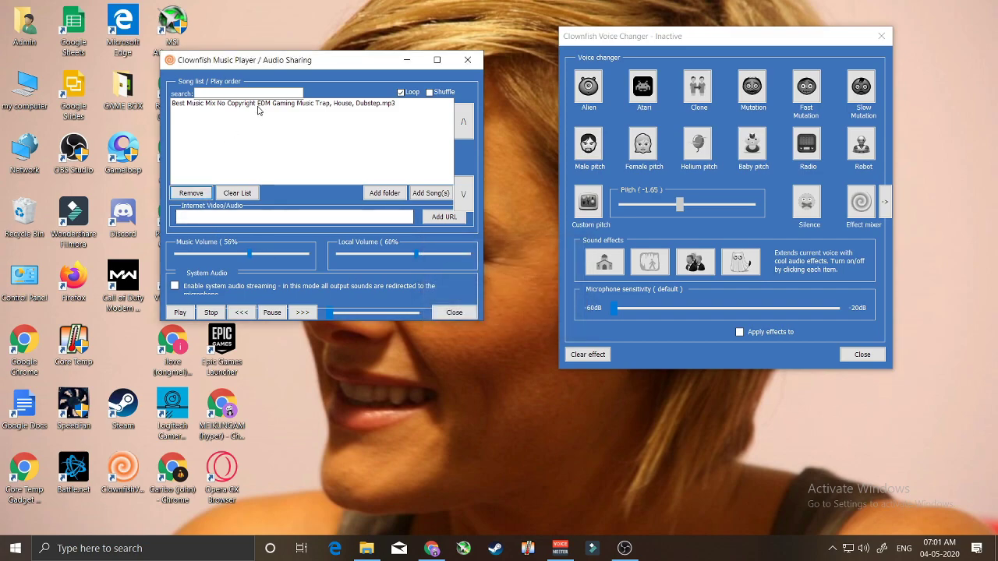
click(259, 105)
click(192, 195)
Bring up the Music Player from the Clownfish system tray options and reposition its window beside the voice changer.
drag(347, 63, 386, 48)
click(835, 549)
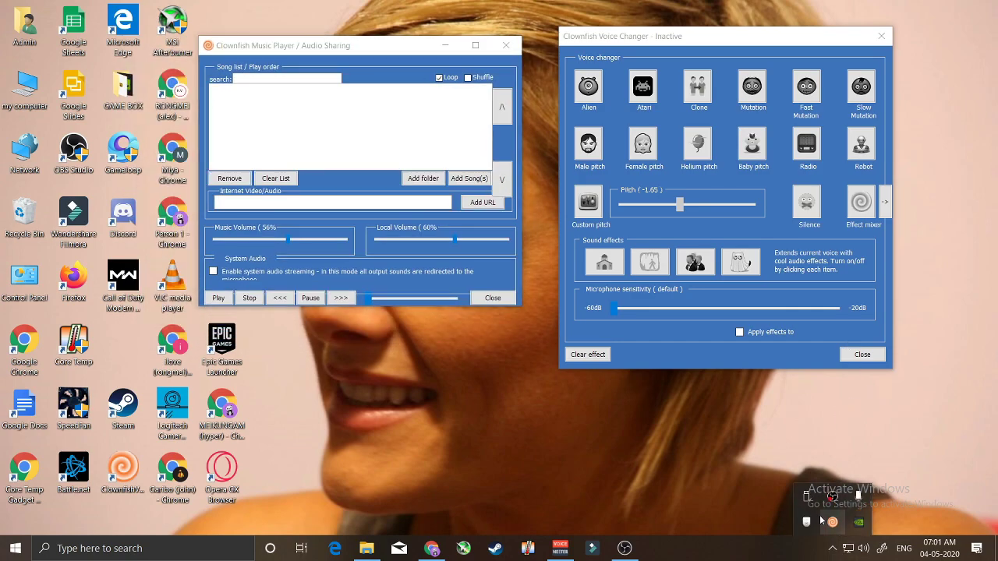
right_click(838, 526)
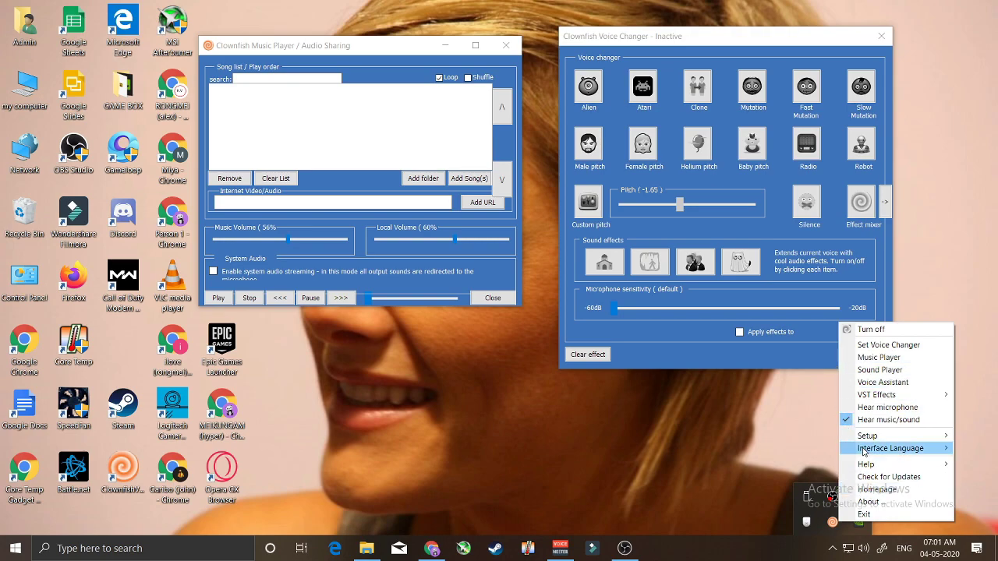
click(879, 360)
drag(371, 51, 395, 47)
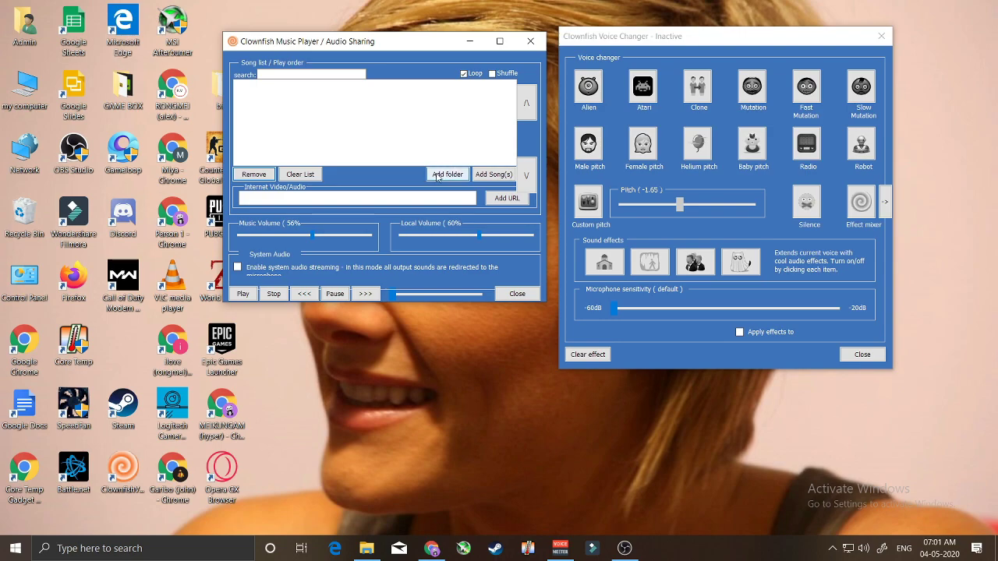
click(491, 175)
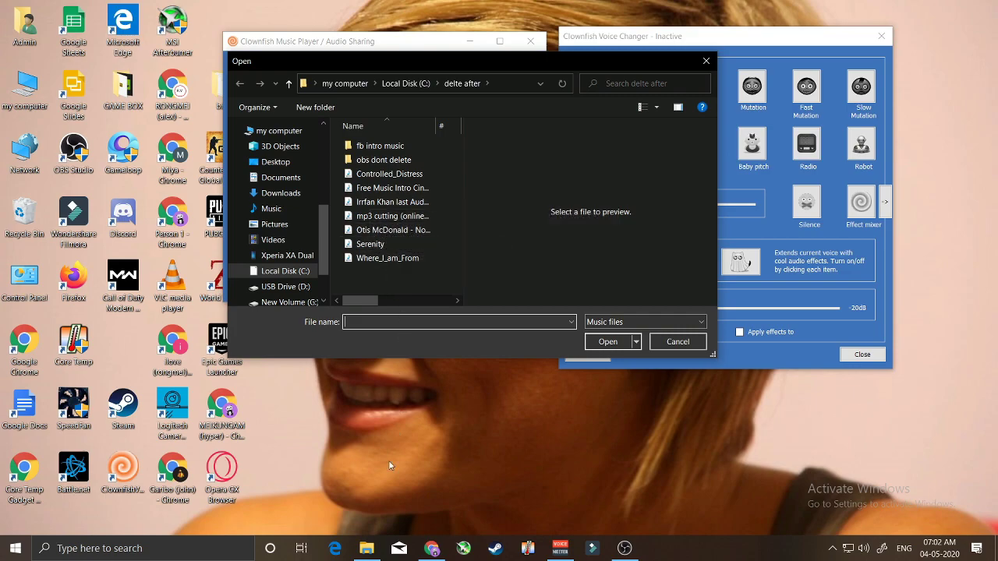
click(431, 548)
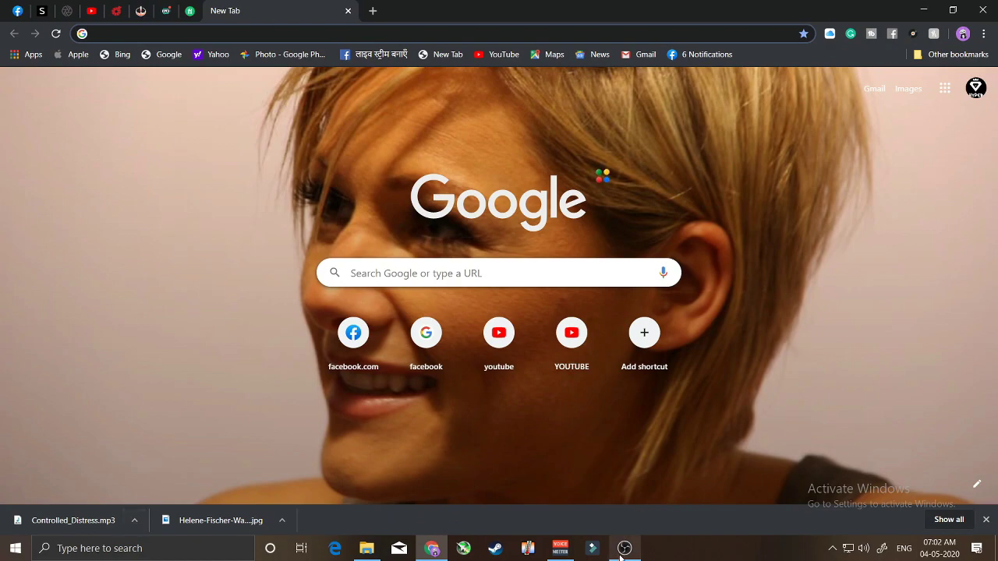
click(923, 9)
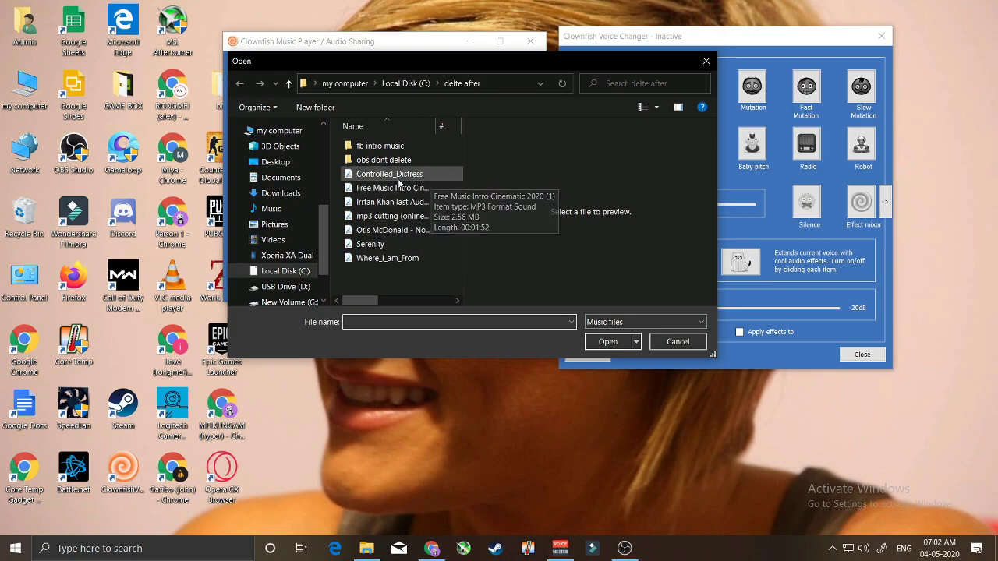
click(706, 60)
Add the song Controlled_Distress from the "delte after" folder to the music player's song list.
click(492, 175)
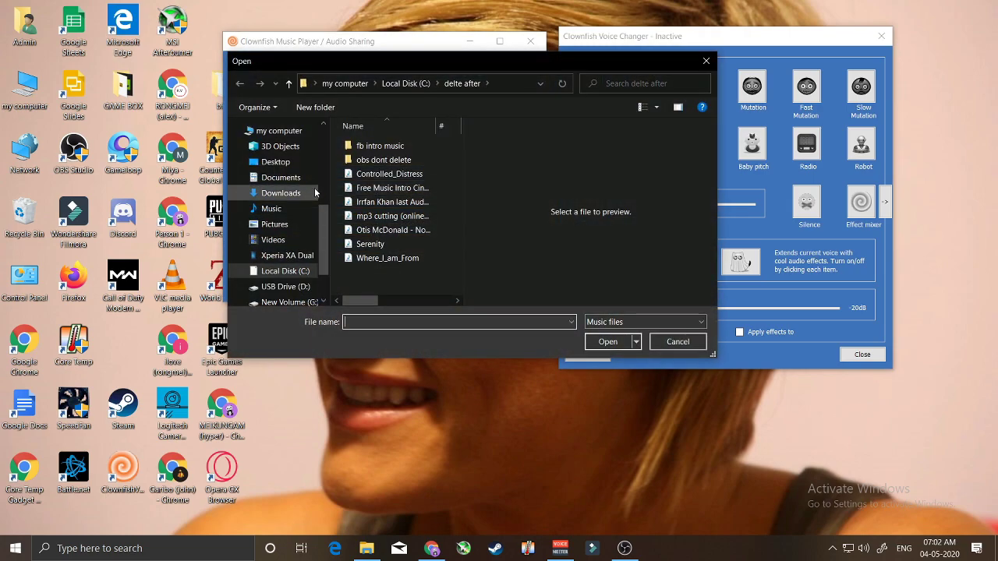
click(390, 174)
click(606, 343)
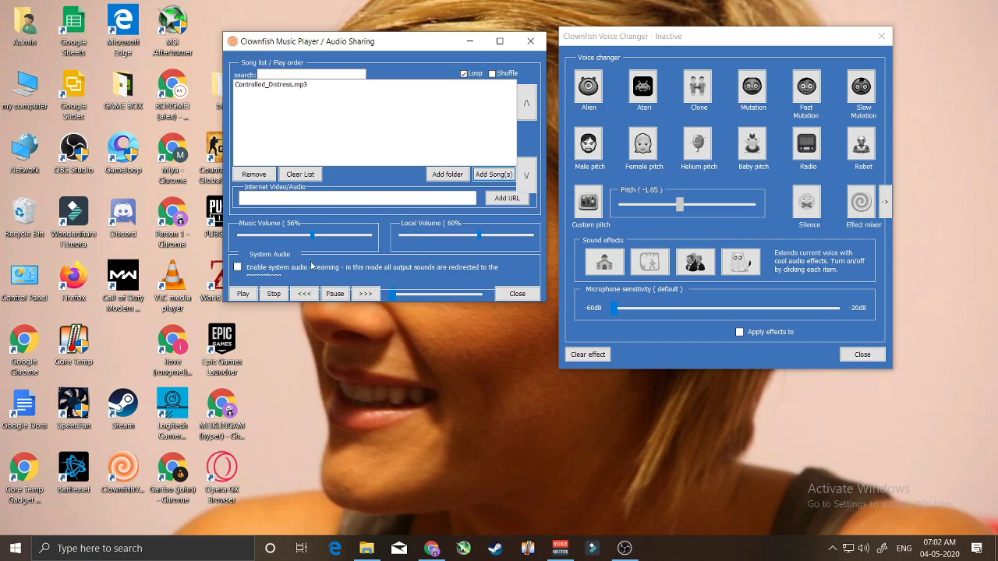
Play the added song with the local volume at 64% and pause it.
scroll(406, 236, down, 2)
click(242, 294)
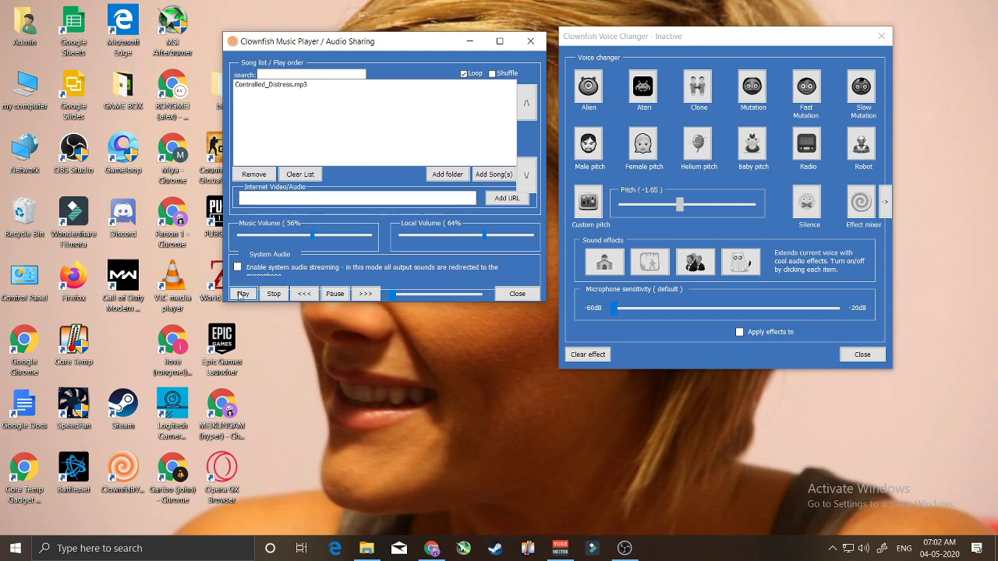
click(335, 293)
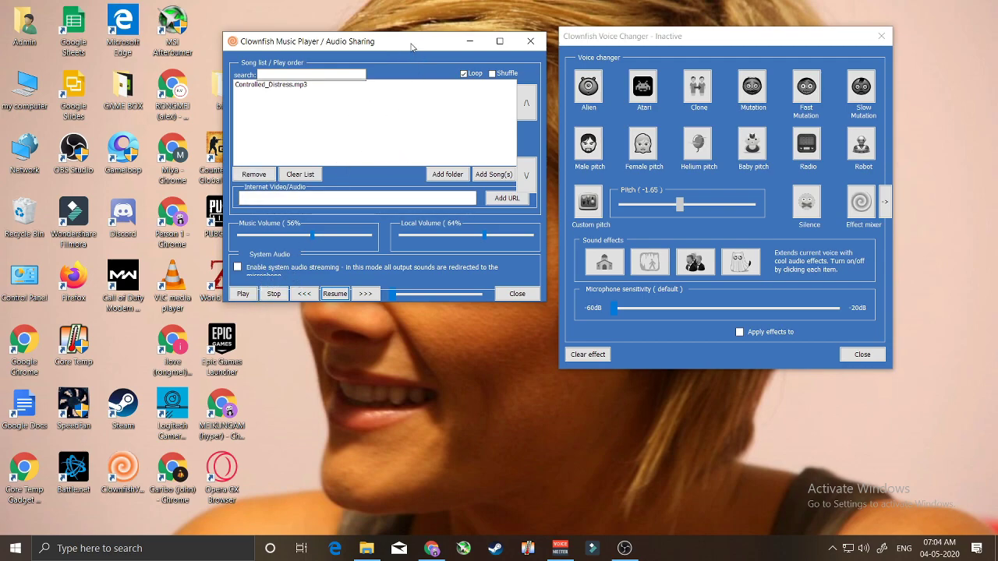
Stop the paused playback and play Controlled_Distress.mp3 again from the song list.
drag(410, 47, 435, 46)
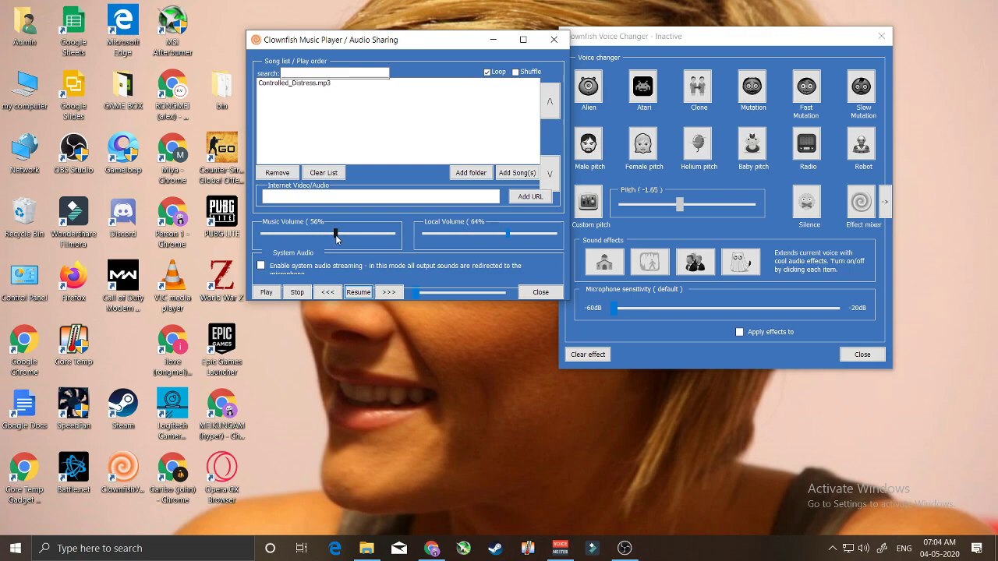
click(267, 293)
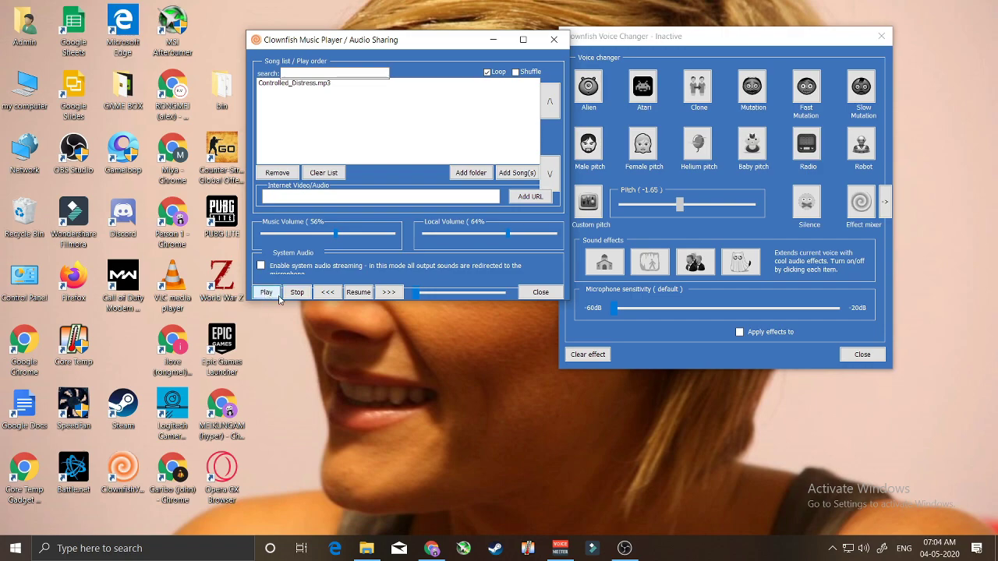
click(360, 294)
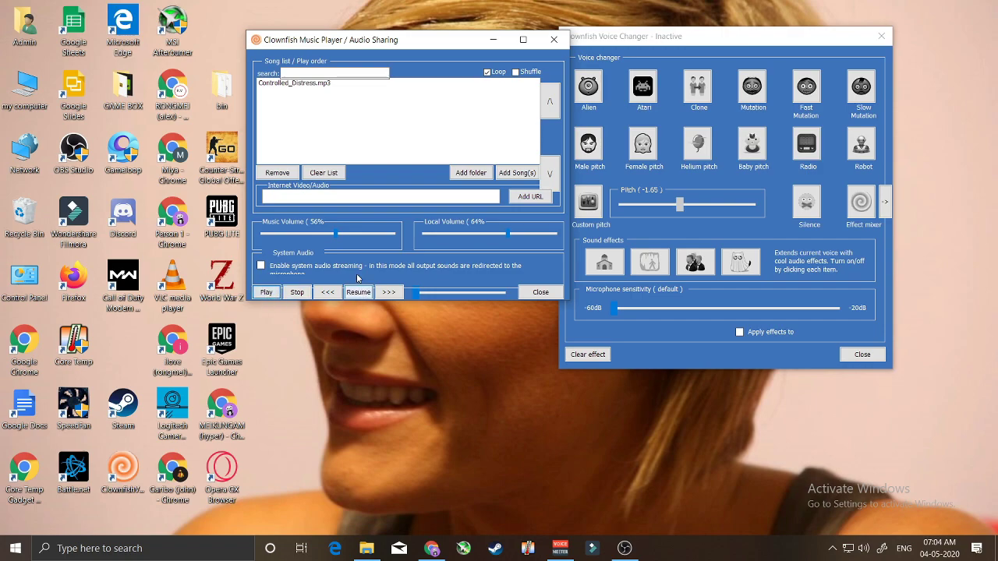
click(298, 295)
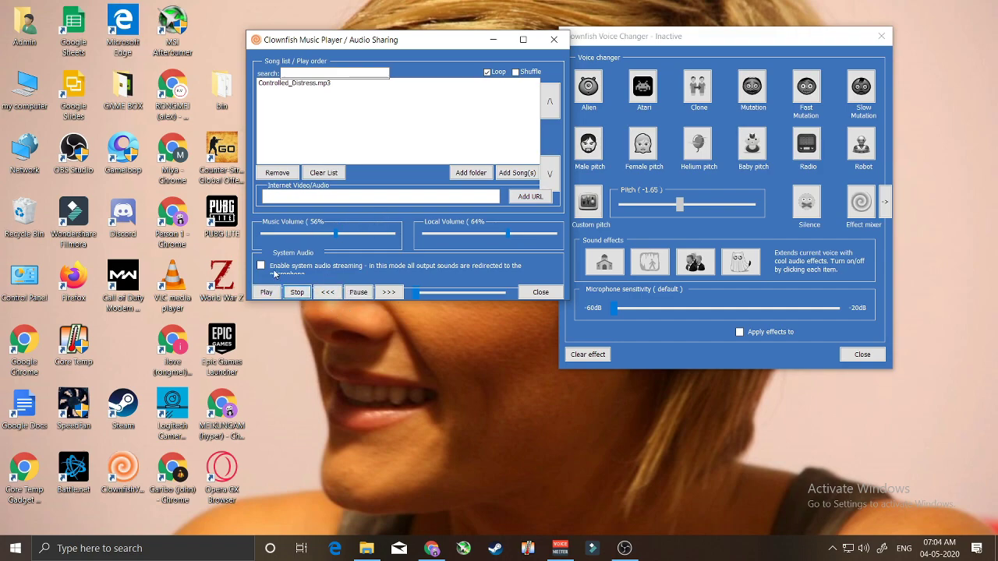
click(290, 84)
click(266, 292)
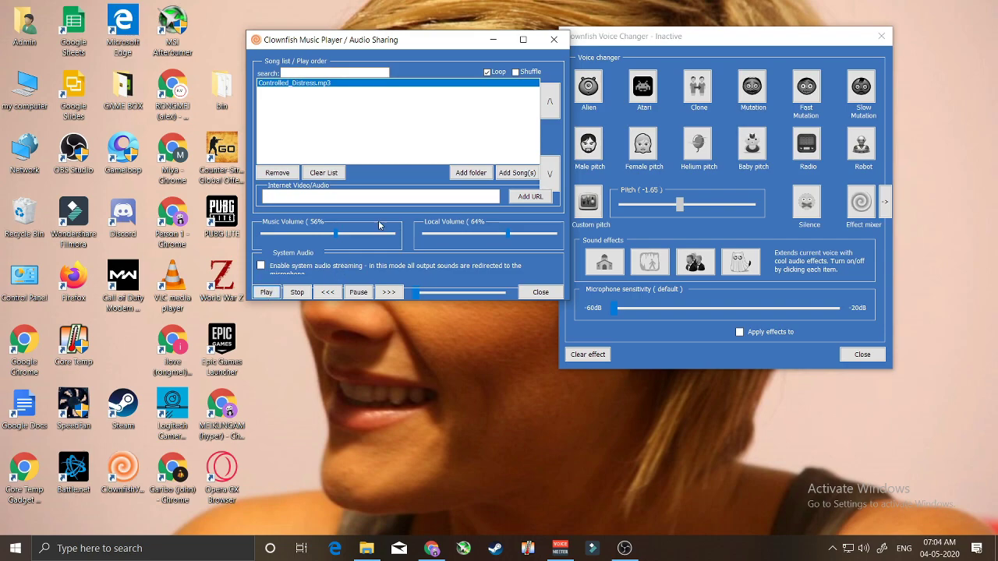
Set the music volume to 57% and the local volume to 46%, and pause the song.
drag(332, 236, 337, 236)
drag(507, 235, 451, 235)
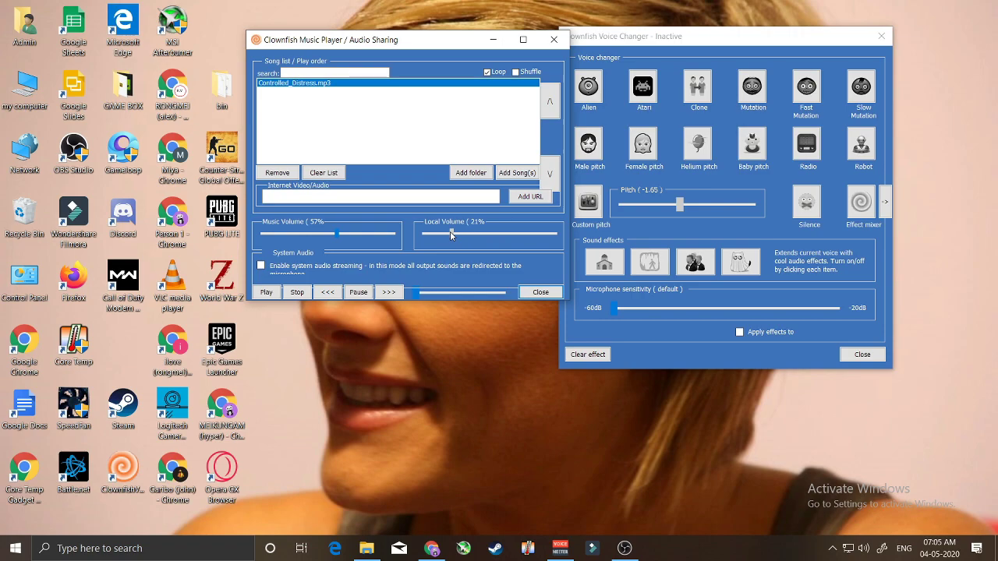
drag(450, 236, 483, 247)
click(359, 292)
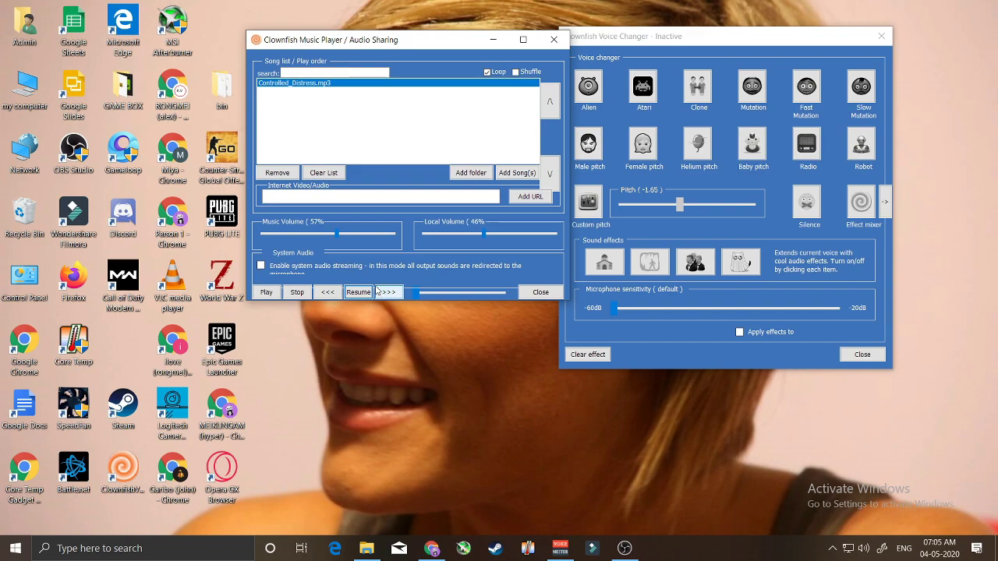
Move the music player window clear of the voice changer window.
drag(421, 47, 395, 43)
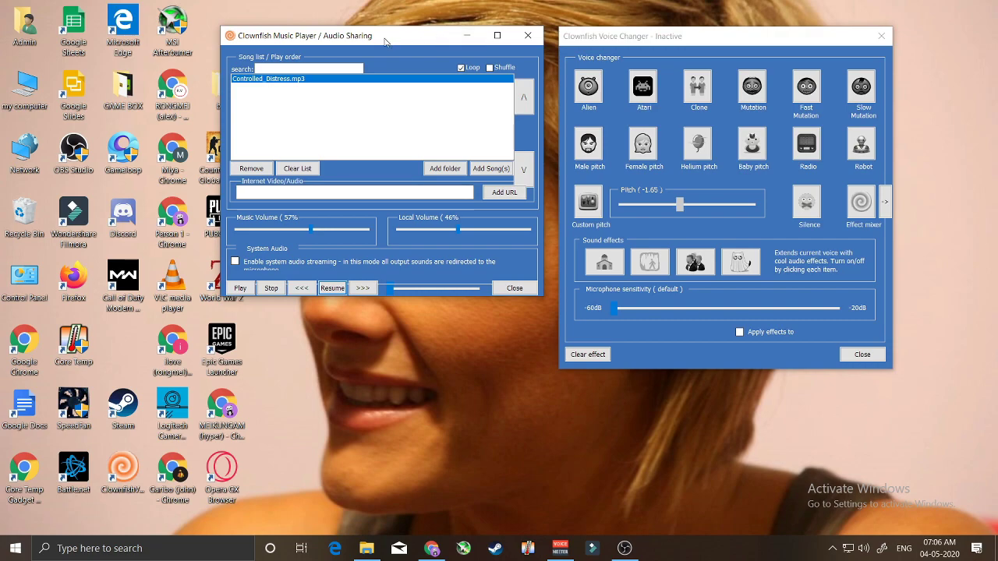
drag(385, 41, 409, 27)
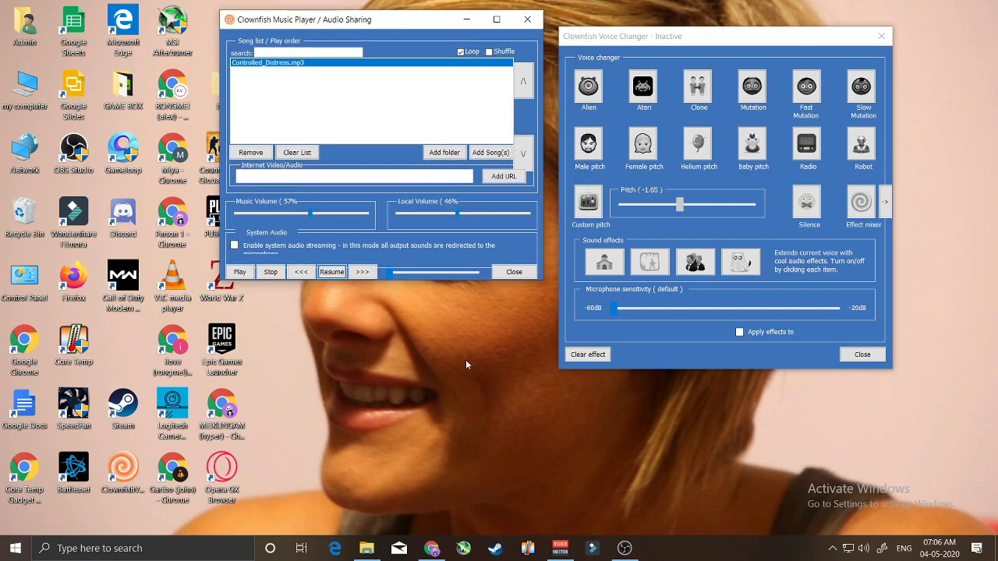
right_click(664, 3)
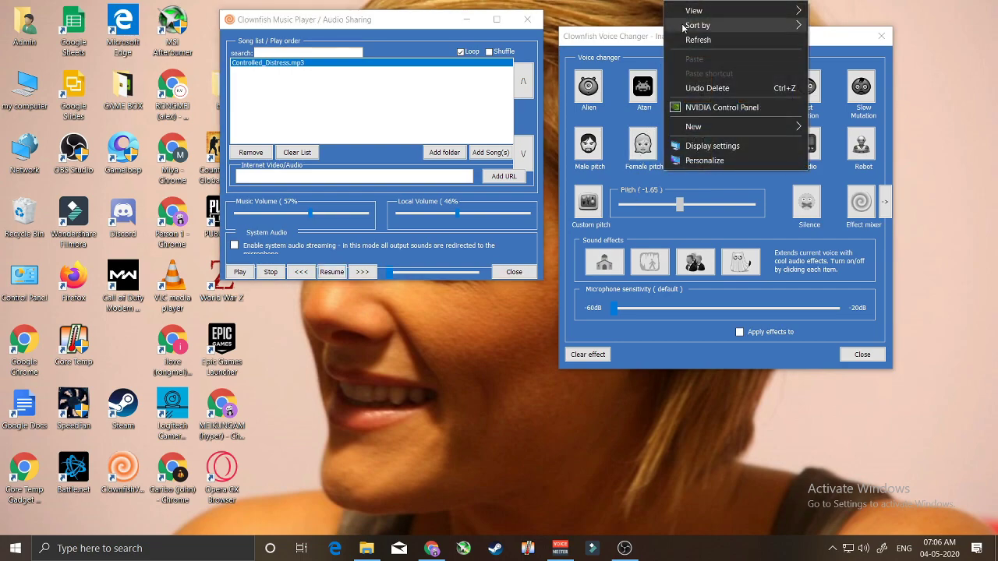
click(703, 43)
right_click(667, 3)
click(703, 43)
right_click(641, 4)
click(672, 39)
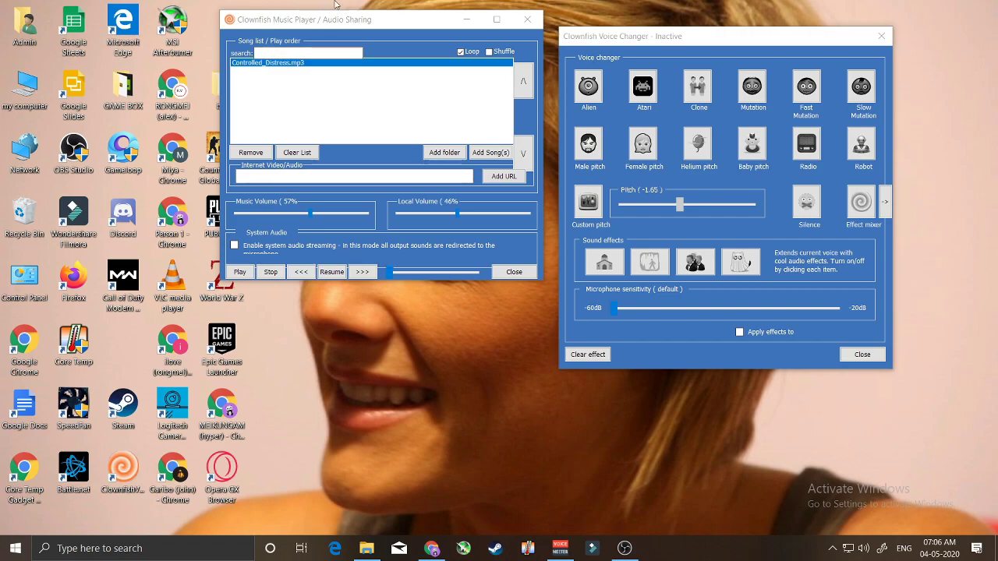
right_click(423, 5)
click(457, 38)
right_click(741, 4)
click(774, 40)
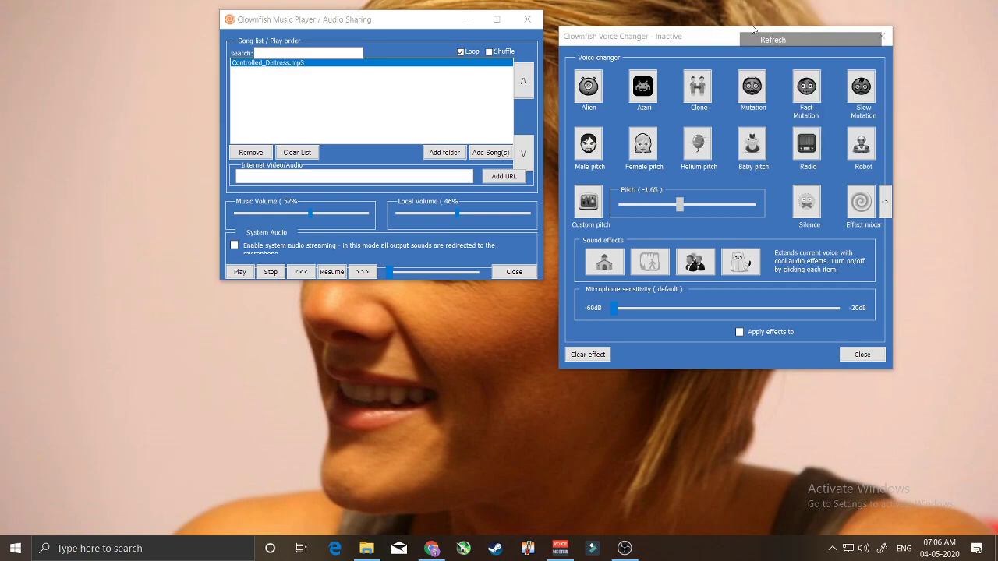
right_click(664, 3)
click(691, 39)
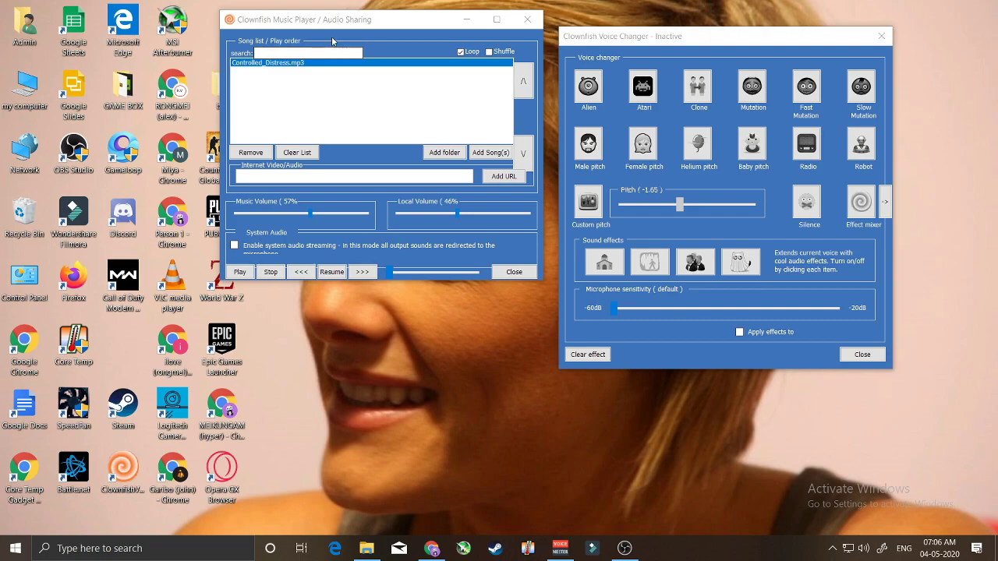
right_click(435, 2)
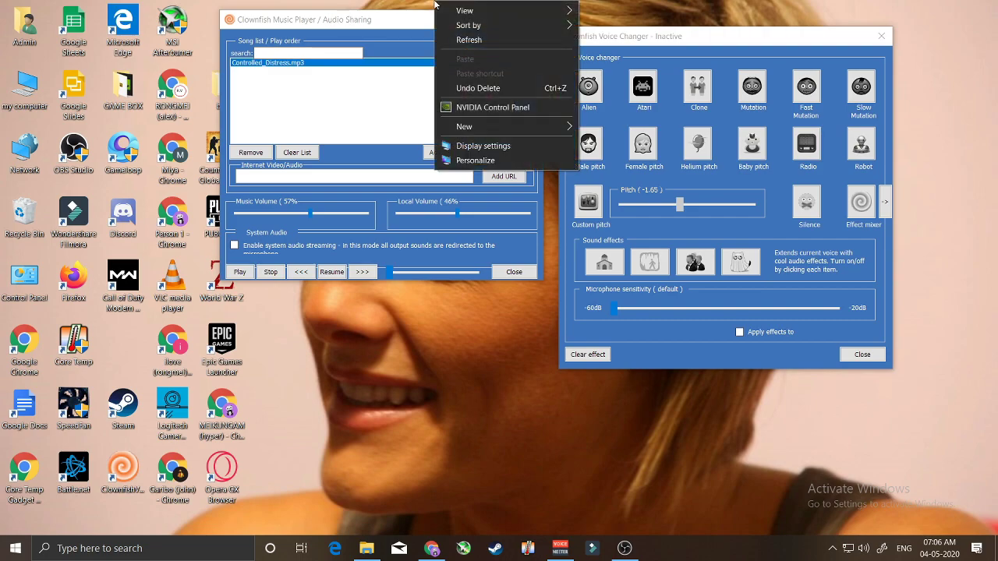
click(441, 42)
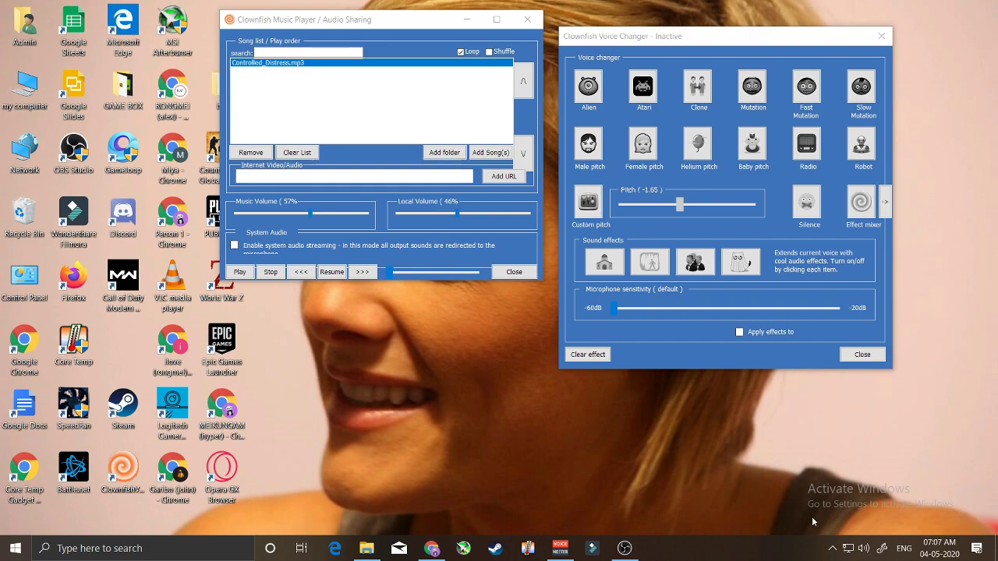
Open Clownfish's System Integration setup, place its window below the music player, and select the GFX integration mode.
click(831, 551)
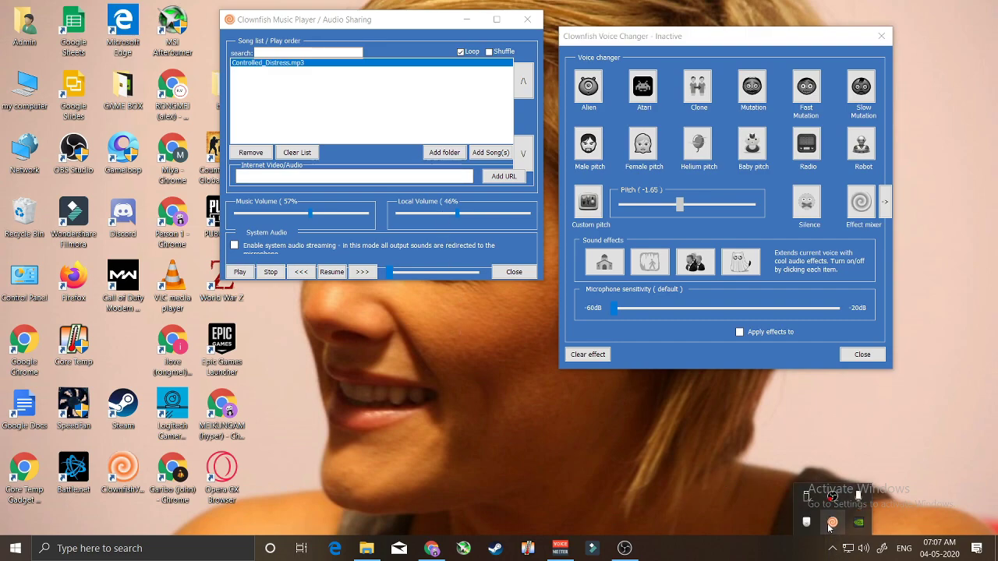
right_click(829, 527)
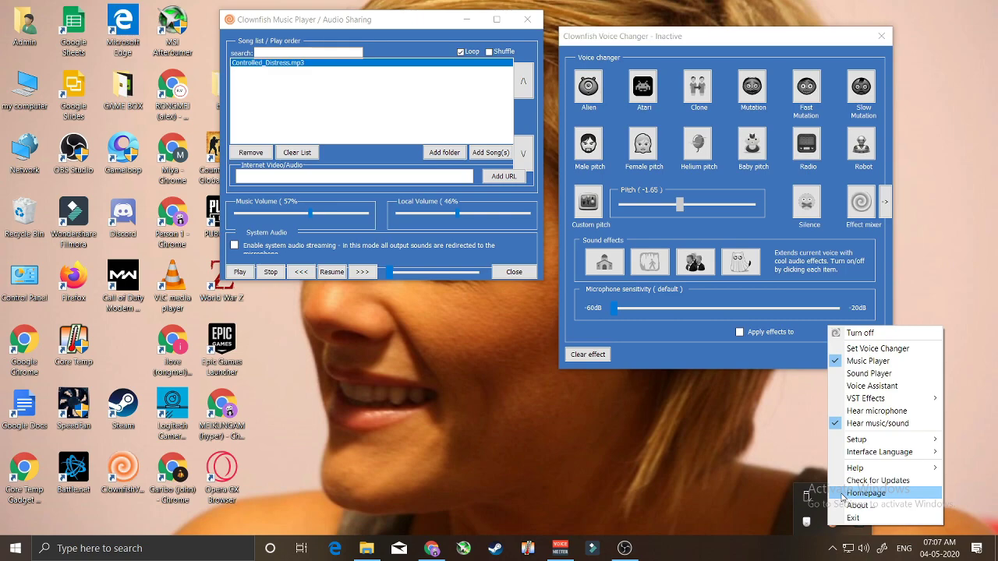
mouse_move(861, 447)
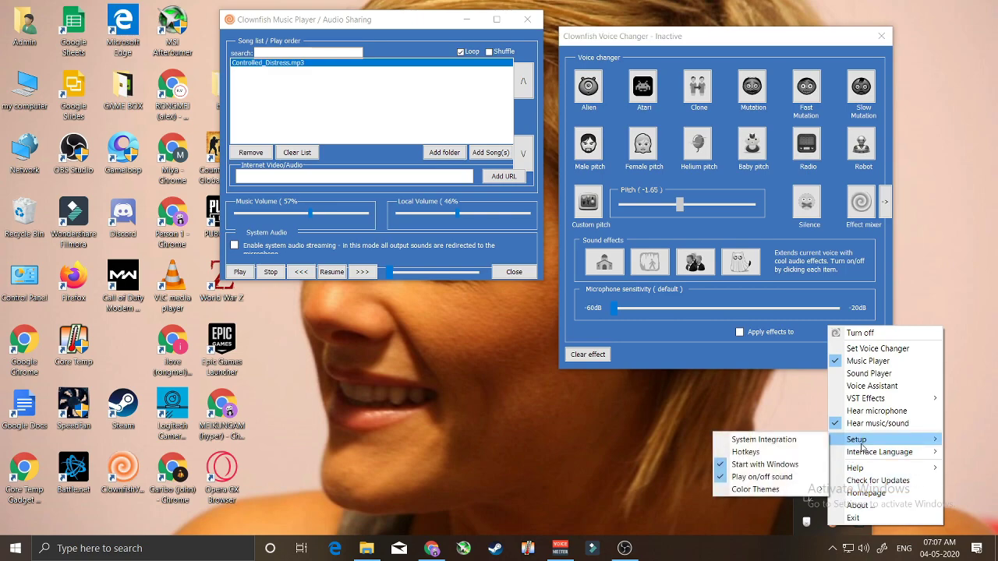
click(764, 440)
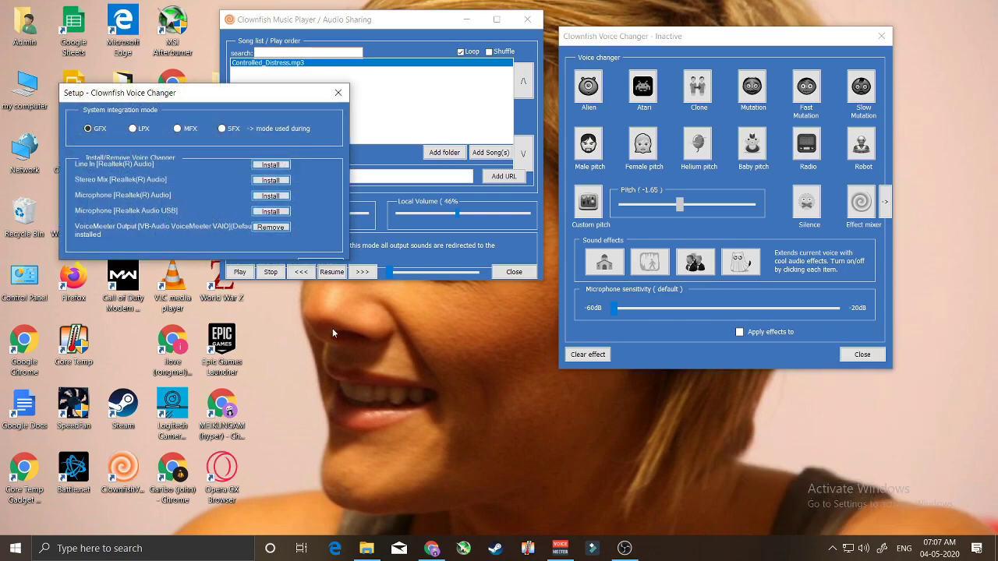
drag(242, 94, 445, 315)
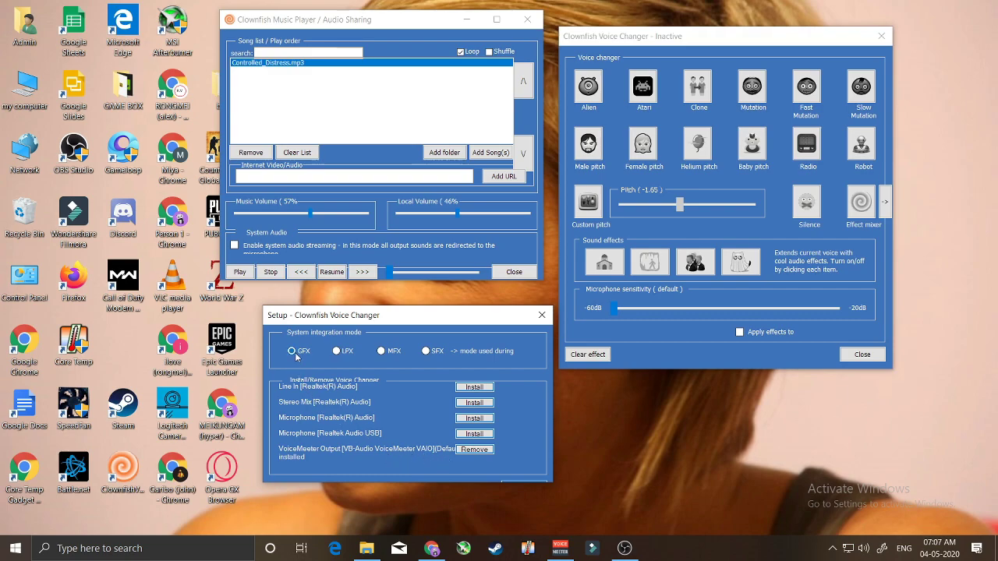
click(292, 351)
Show System Integration among Clownfish's setup options again, and bring the setup window with the VoiceMeeter Output entry closer to the music player.
click(831, 555)
right_click(832, 522)
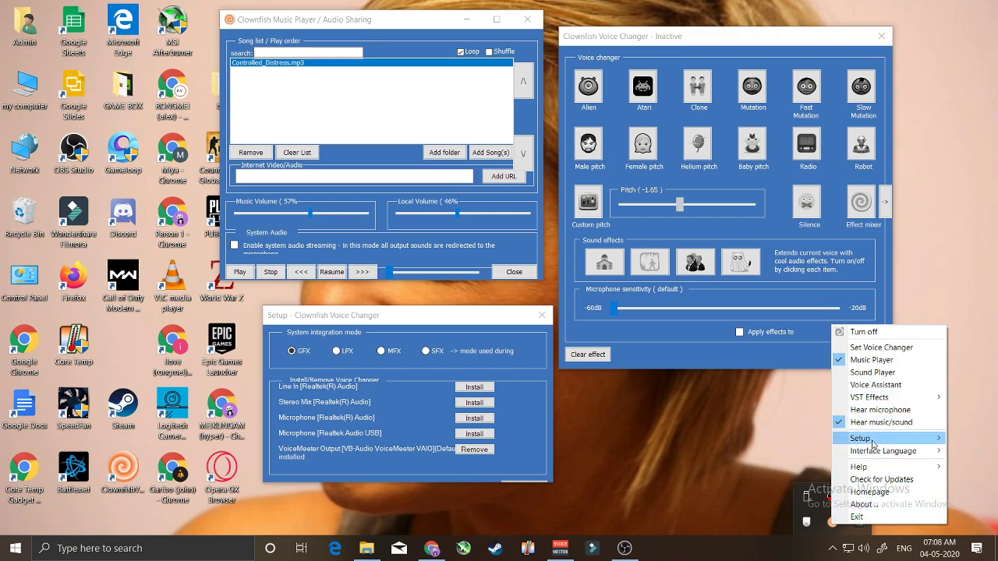
mouse_move(875, 445)
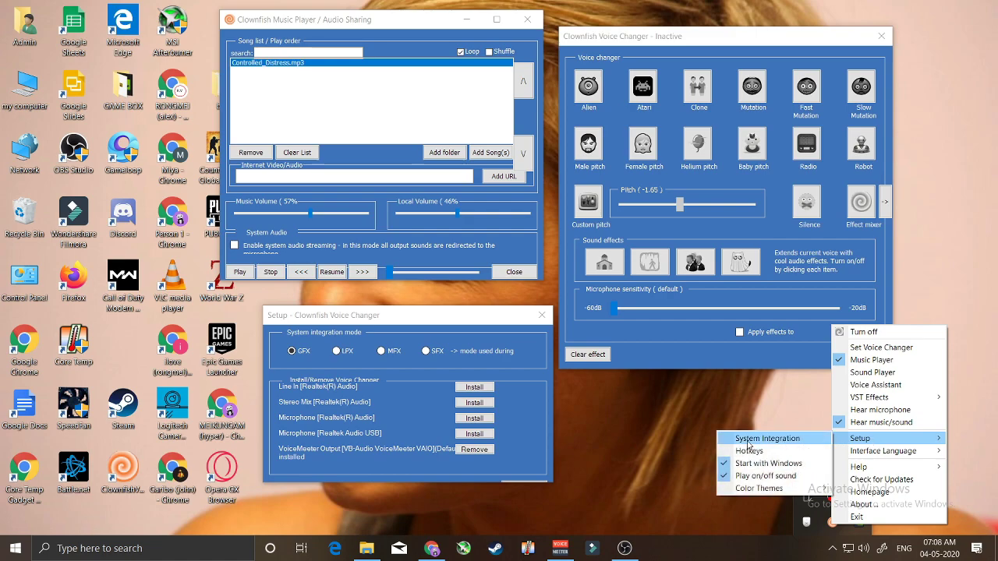
mouse_move(401, 312)
mouse_down()
mouse_move(399, 301)
mouse_move(394, 307)
mouse_up()
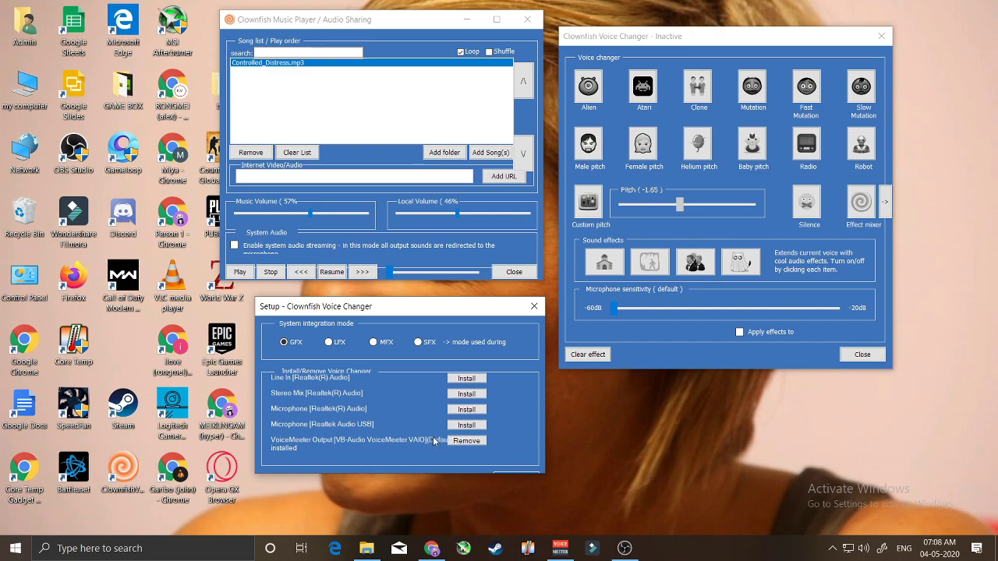
mouse_move(421, 310)
mouse_down()
mouse_move(430, 295)
mouse_move(419, 295)
mouse_up()
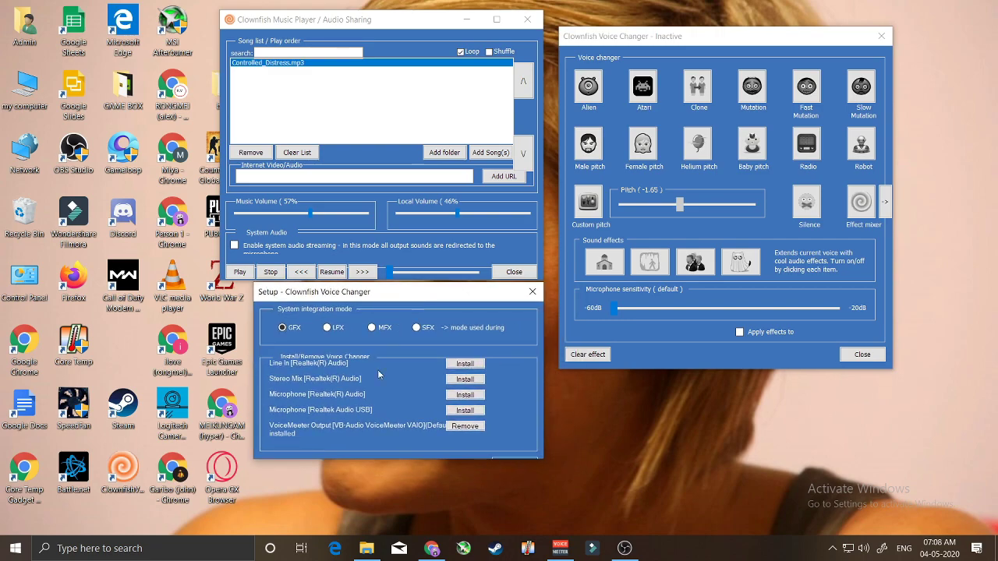
click(464, 428)
Move the voice changer window away from the others and try the Male, Female, Helium and Baby pitch voices in turn.
click(707, 40)
drag(707, 40, 728, 26)
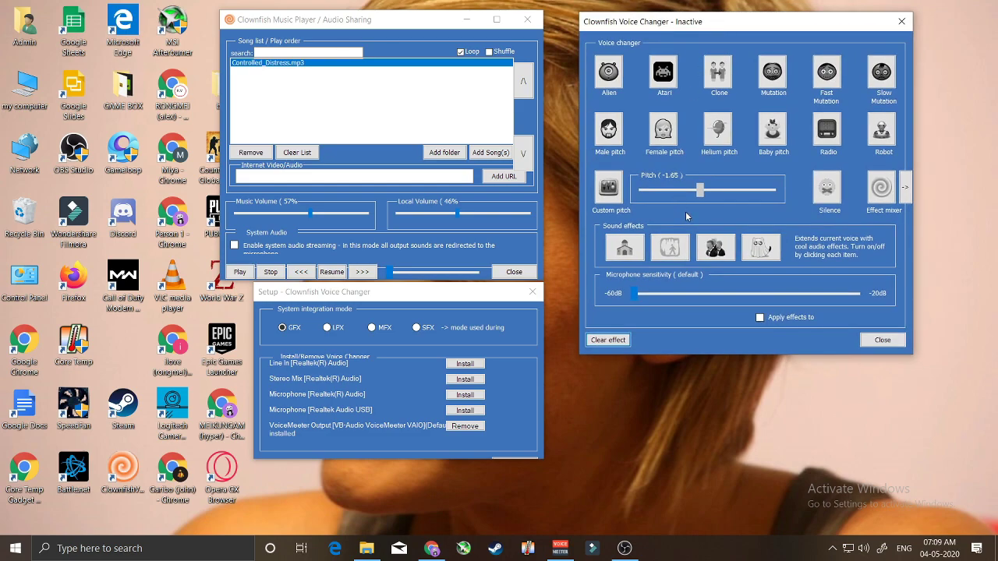
click(613, 132)
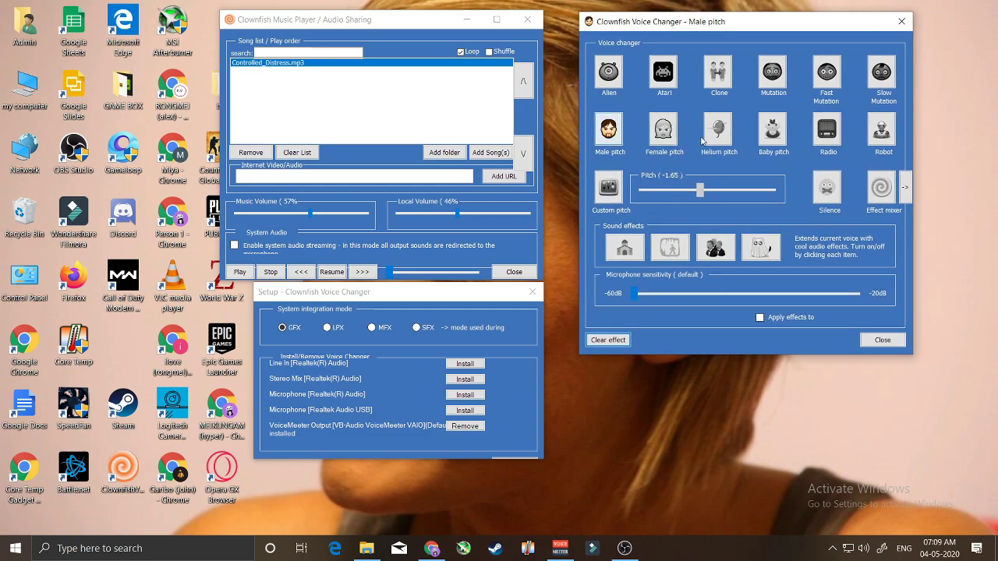
click(663, 135)
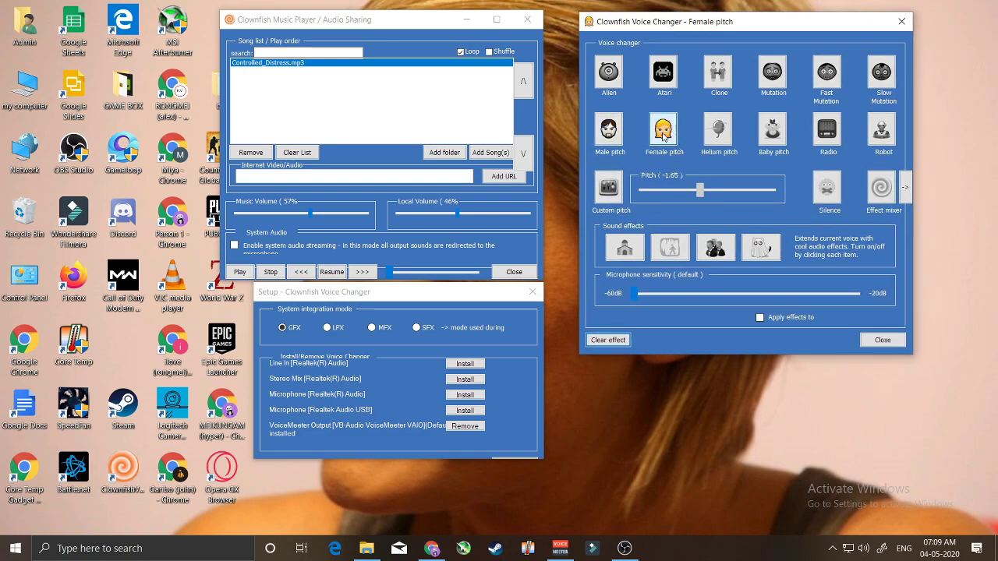
click(719, 133)
click(775, 136)
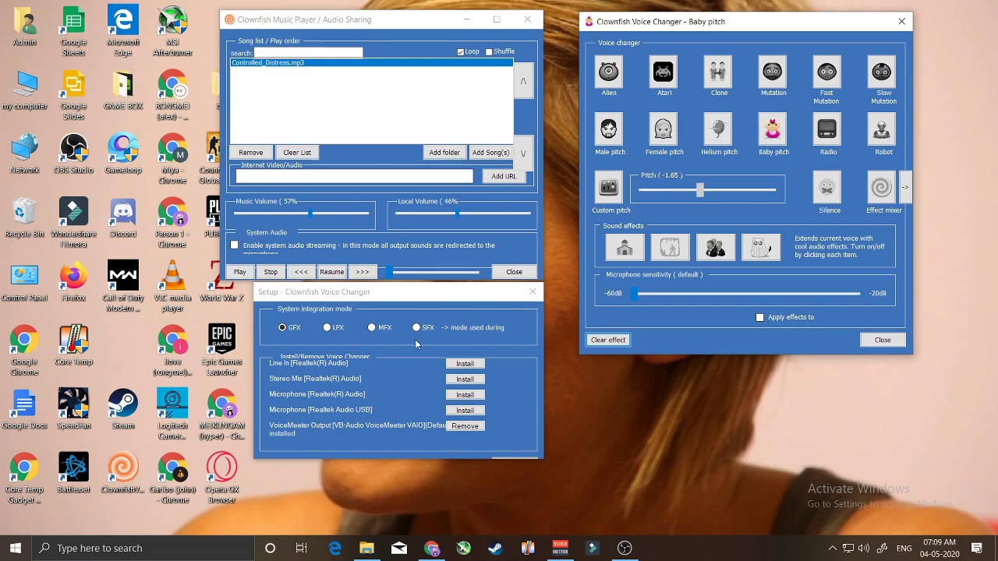
Reposition the setup and music player windows so that a gap separates them.
drag(428, 297, 421, 327)
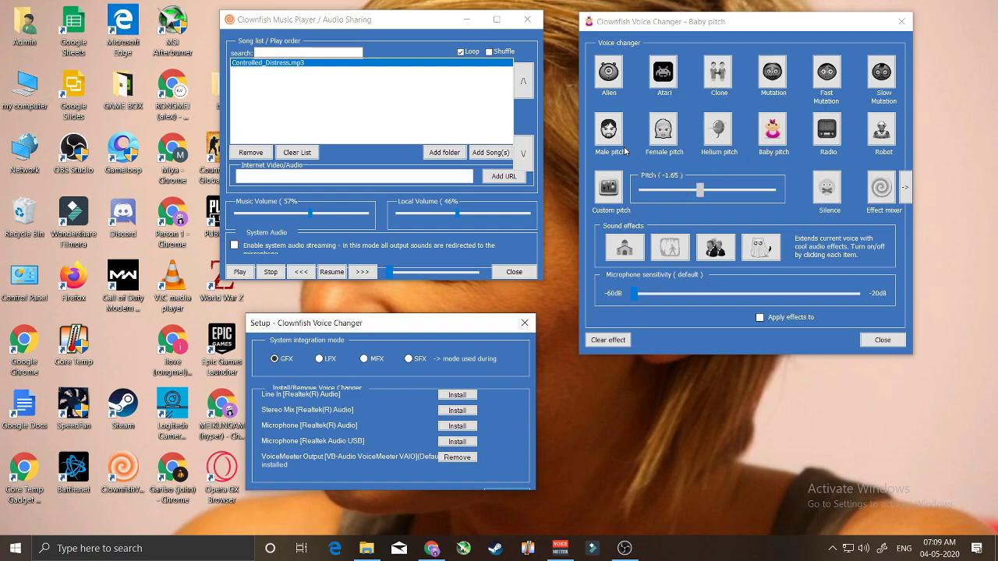
mouse_move(421, 327)
mouse_down()
mouse_move(475, 301)
mouse_move(426, 319)
mouse_up()
drag(415, 20, 413, 20)
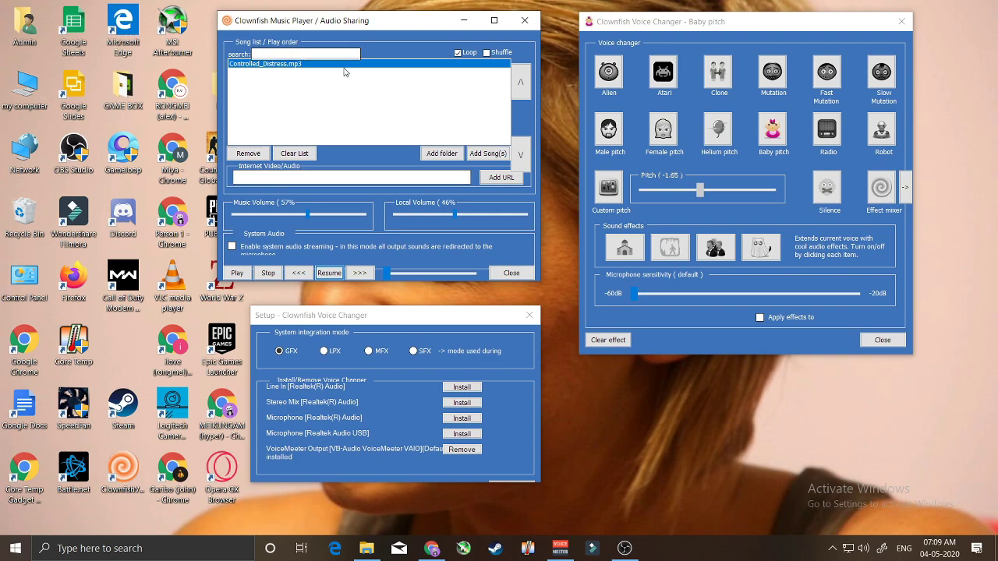
Resume Controlled_Distress.mp3, set the local volume to 45%, and pause the song again.
click(330, 275)
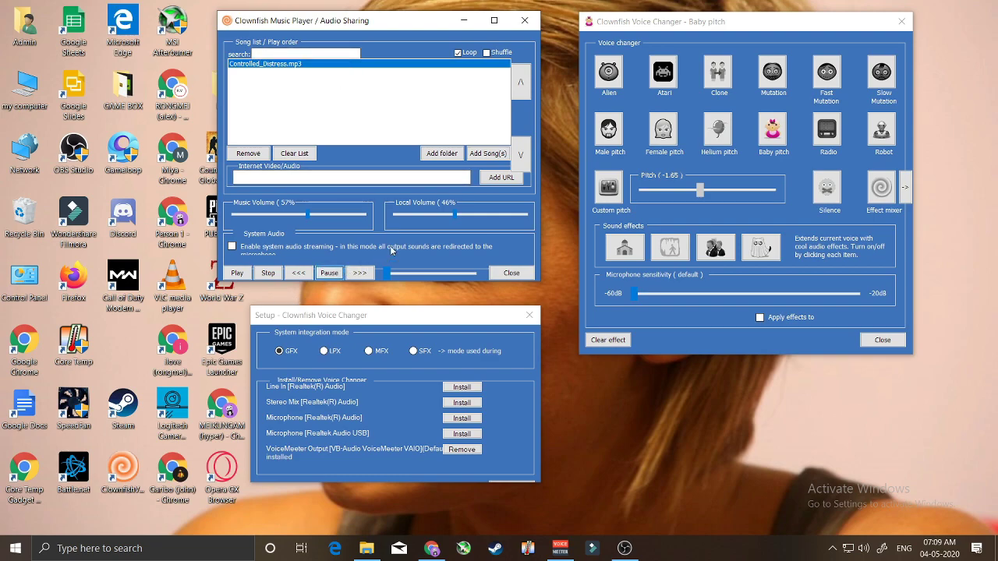
mouse_move(455, 215)
mouse_down()
mouse_move(436, 217)
mouse_move(453, 220)
mouse_up()
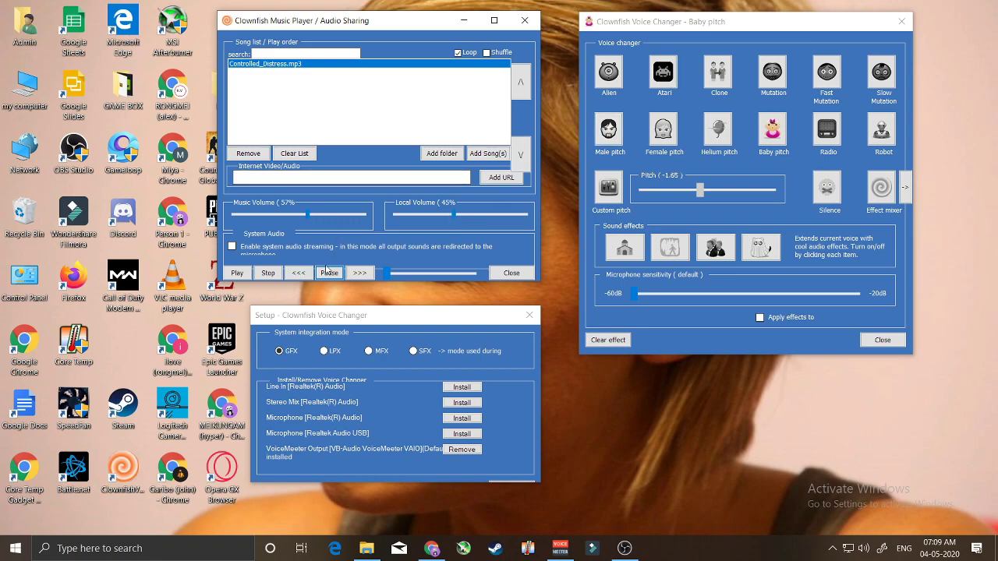
drag(405, 23, 421, 13)
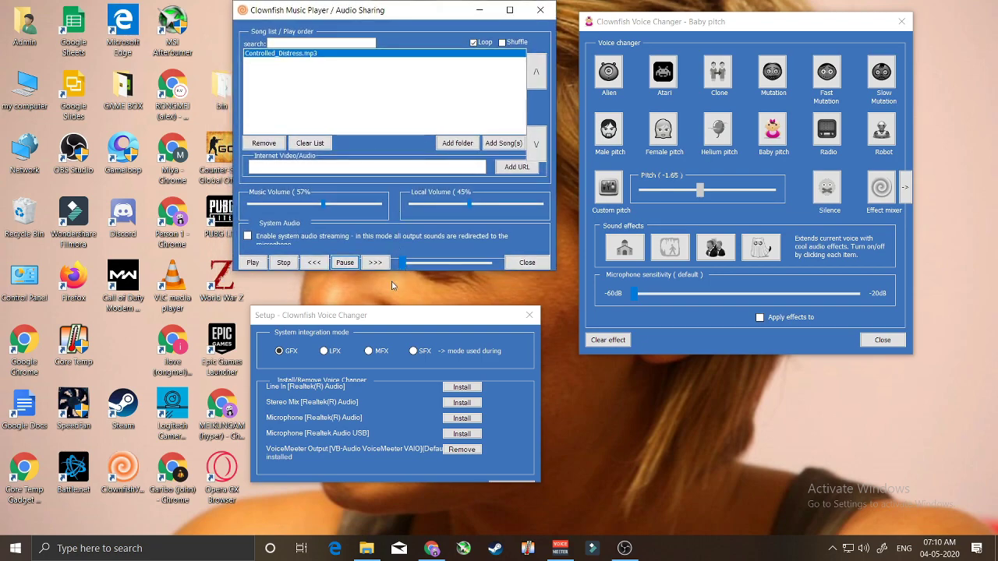
click(343, 263)
Try the church sound effect with Male pitch, and the running-figure effect with Female and Helium pitch, ending on Male pitch.
click(624, 250)
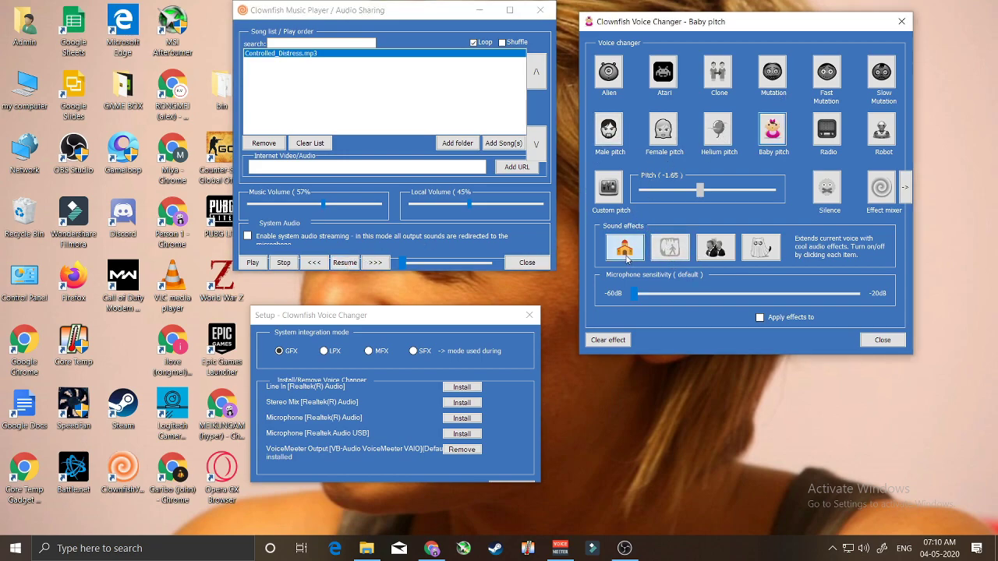
click(610, 139)
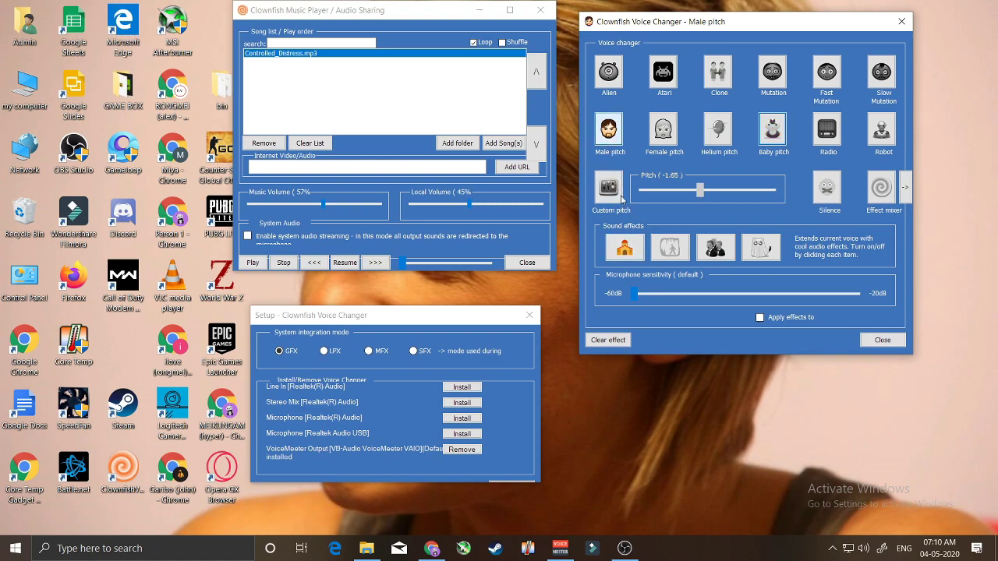
click(672, 251)
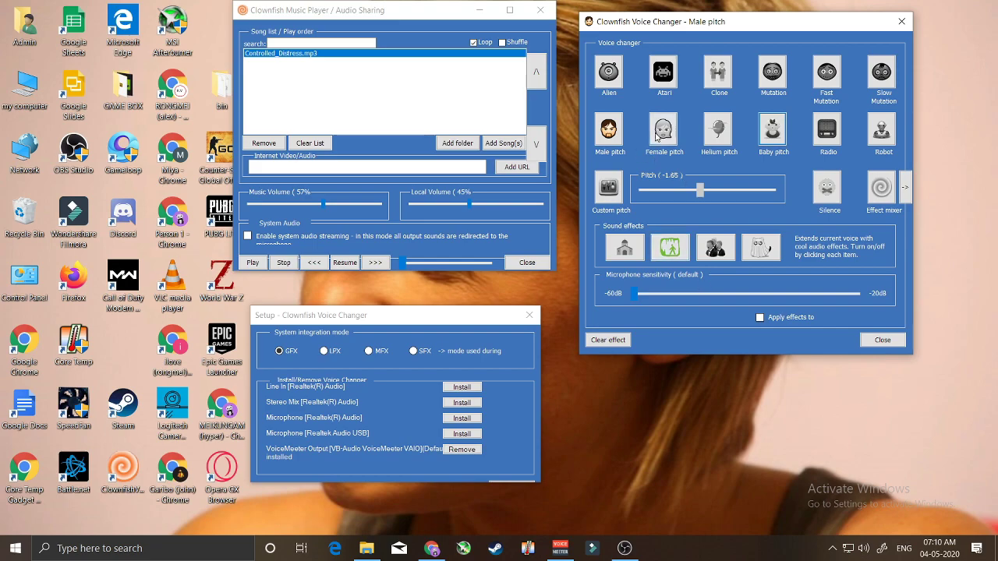
click(663, 130)
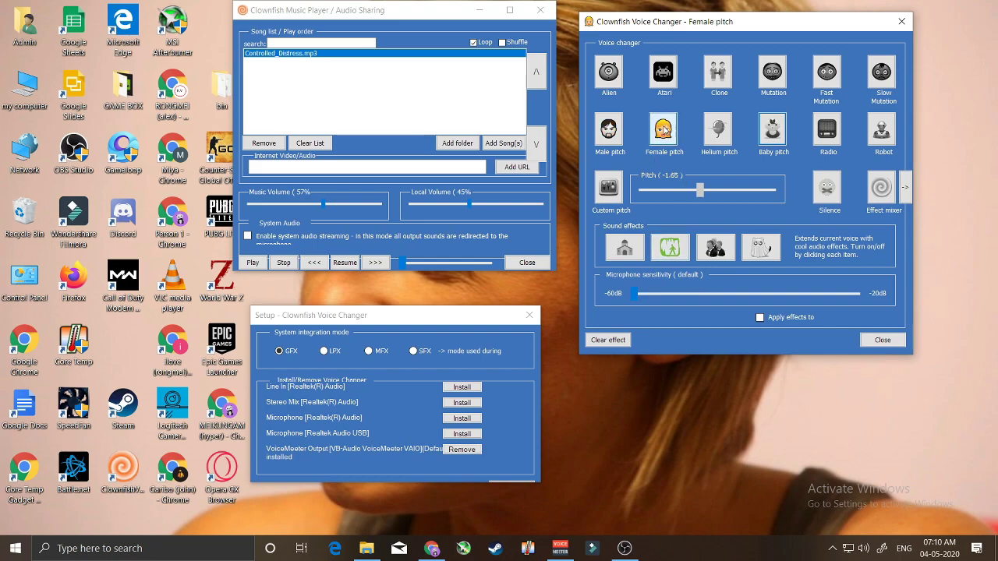
click(719, 131)
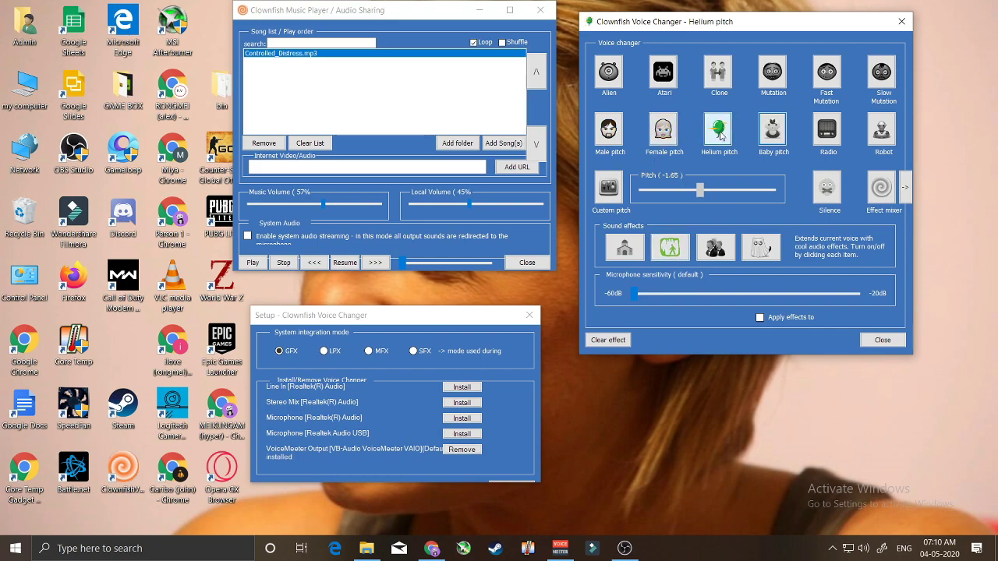
click(609, 129)
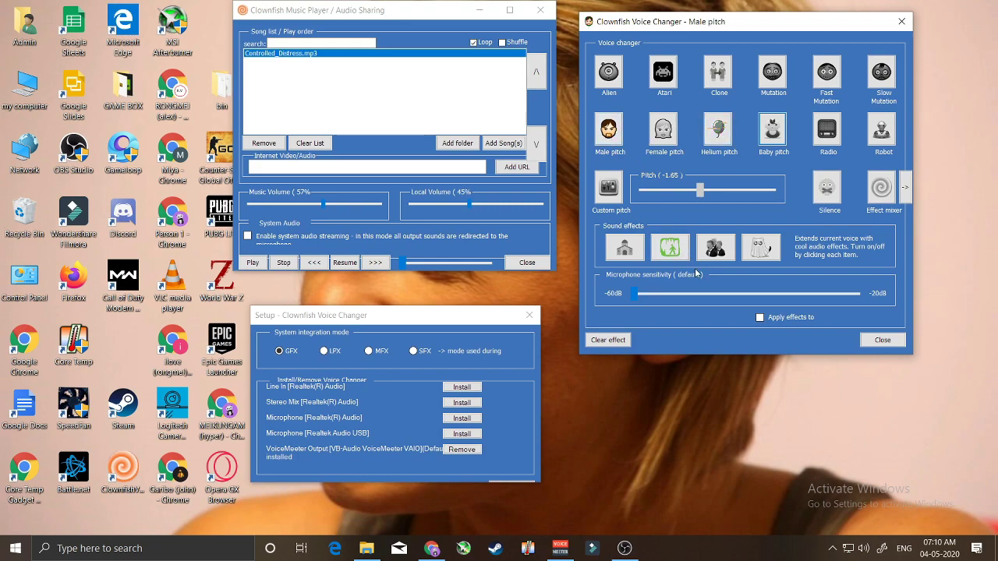